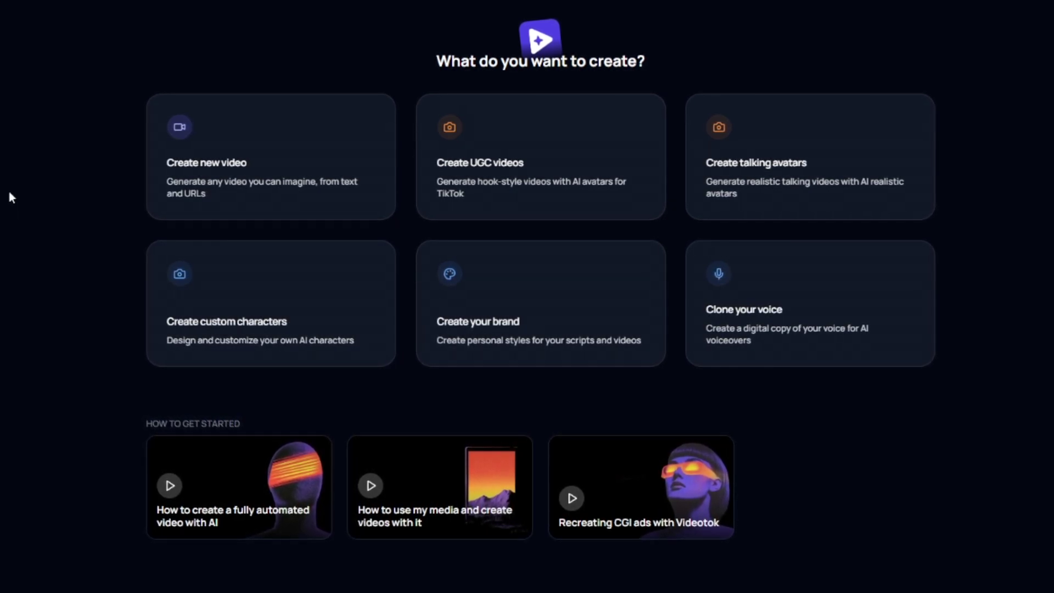
# Start a new fully automated AI video from the Create new video card.
pyautogui.moveTo(483, 172)
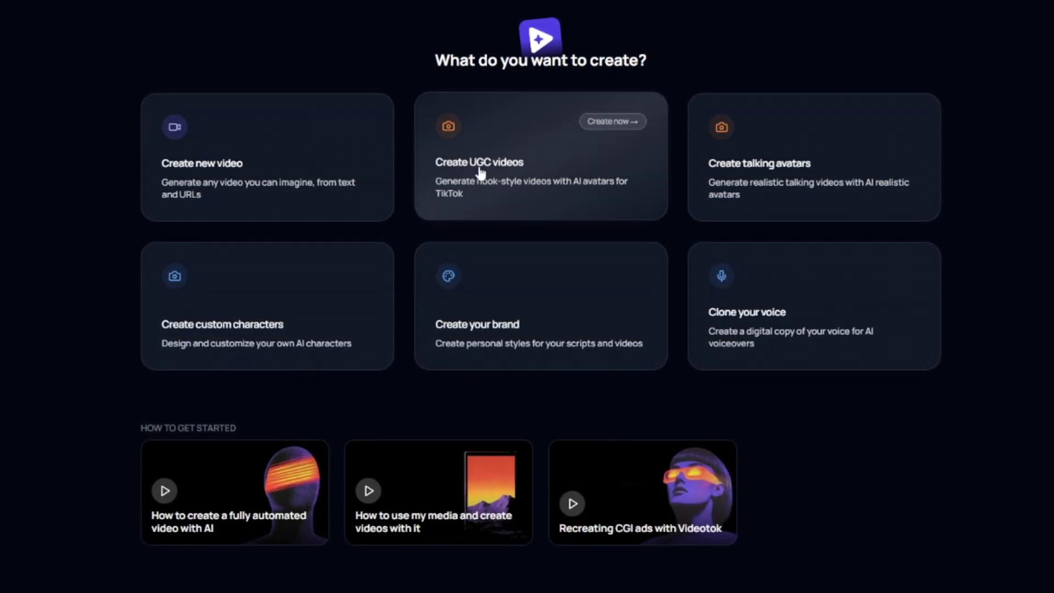
pyautogui.moveTo(790, 176)
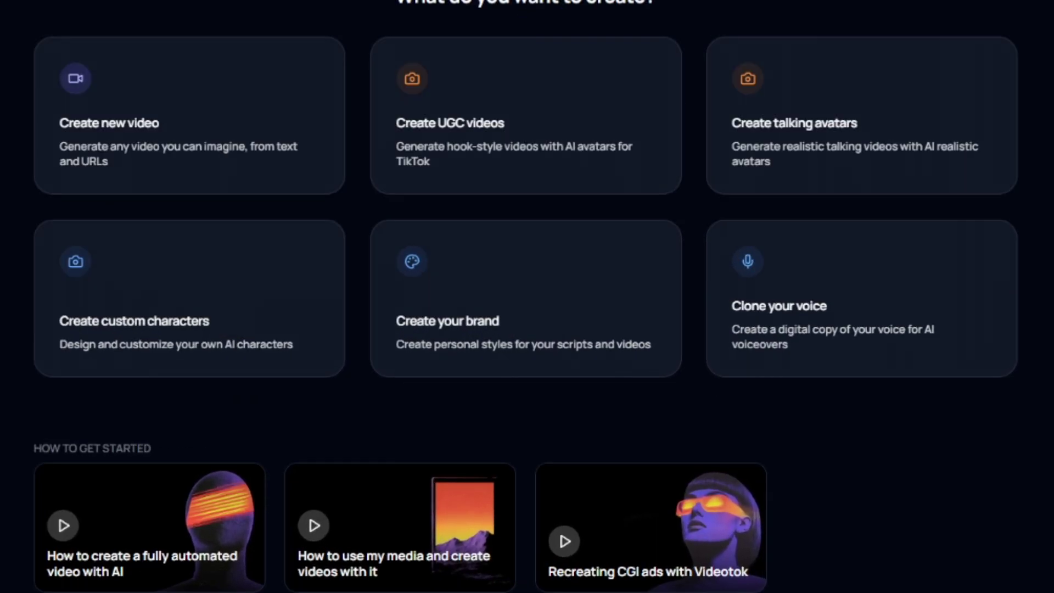
pyautogui.moveTo(257, 166)
pyautogui.click(213, 117)
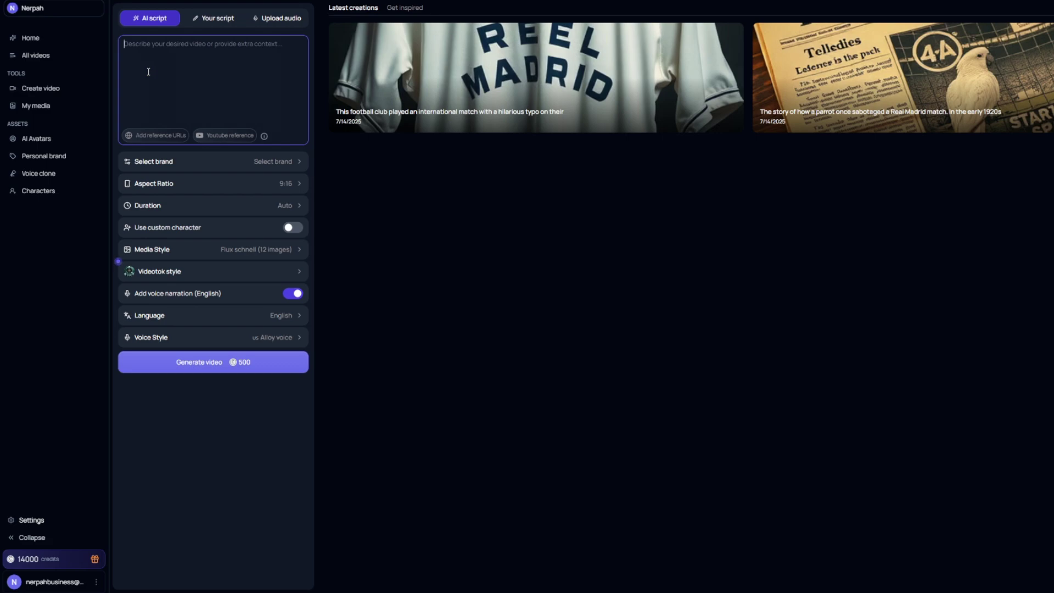
# Paste the stolen-bus and two-ball 1930 final trivia into the script, keeping 9:16.
pyautogui.hotkey('ctrl', 'v')
pyautogui.scroll(-2, 708, 264)
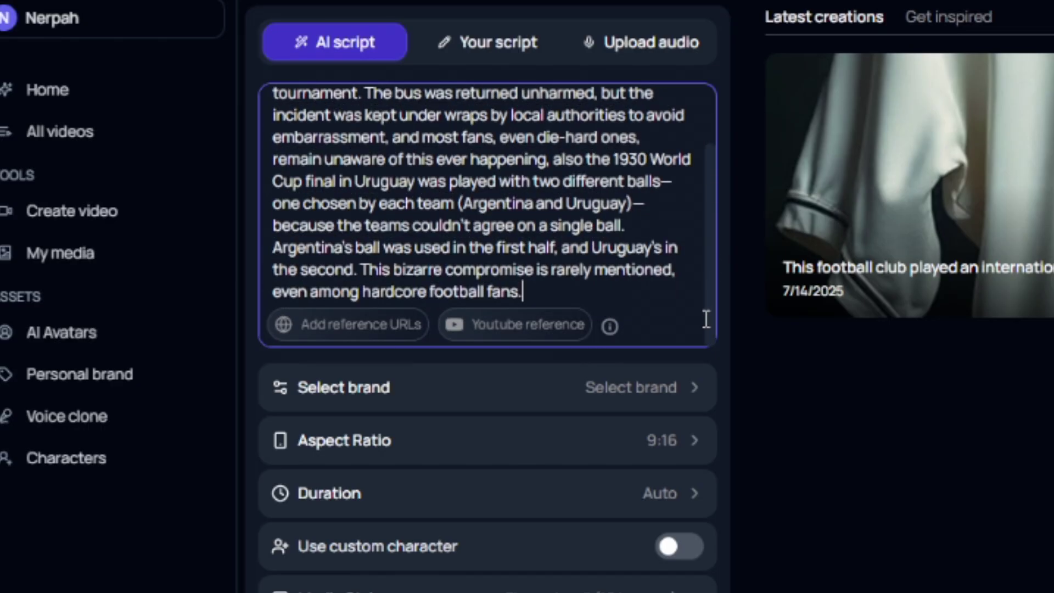
pyautogui.scroll(3, 710, 173)
pyautogui.scroll(-2, 708, 219)
pyautogui.scroll(2, 710, 173)
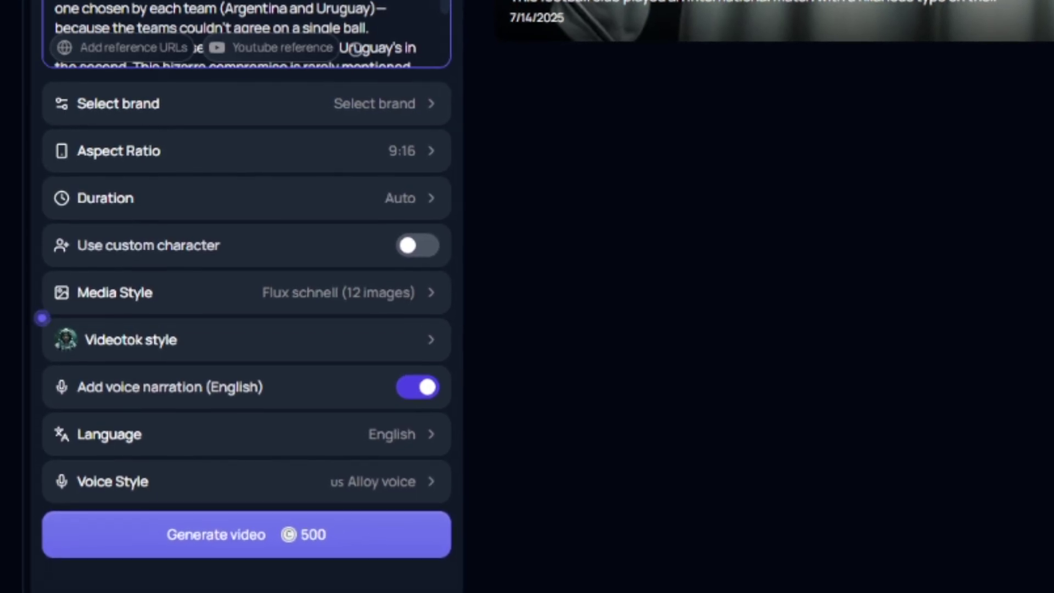
pyautogui.scroll(-2, 432, 209)
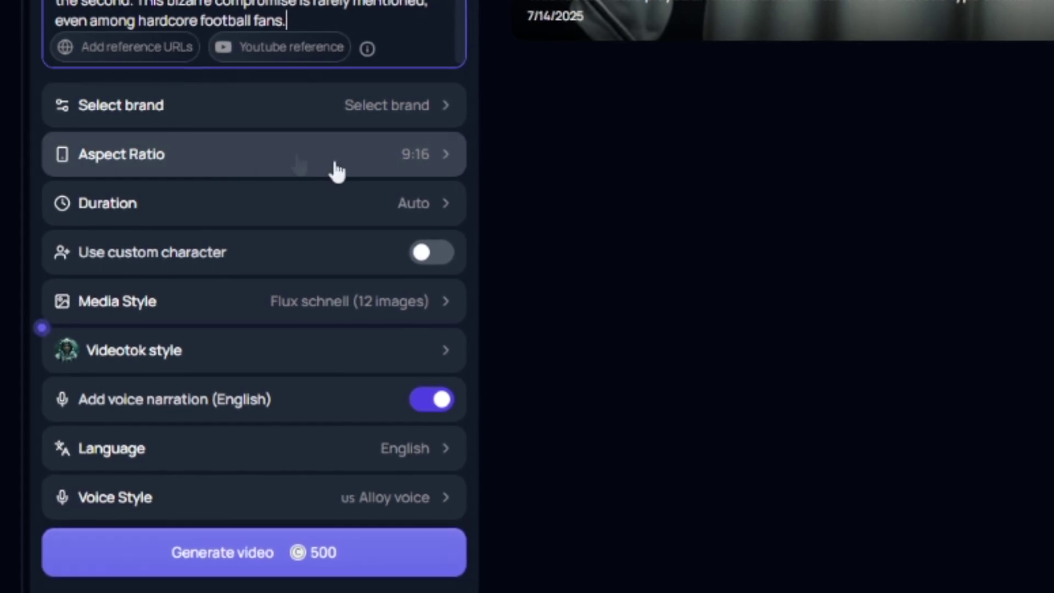
pyautogui.click(449, 164)
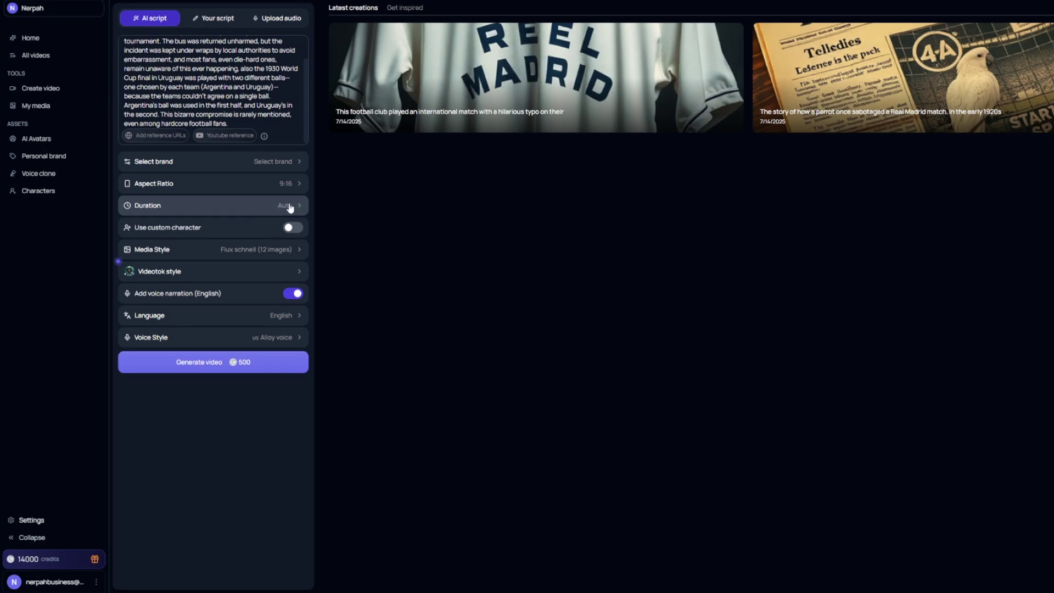
# Keep the Duration on Auto and bring up the Media Style list of image models.
pyautogui.click(289, 207)
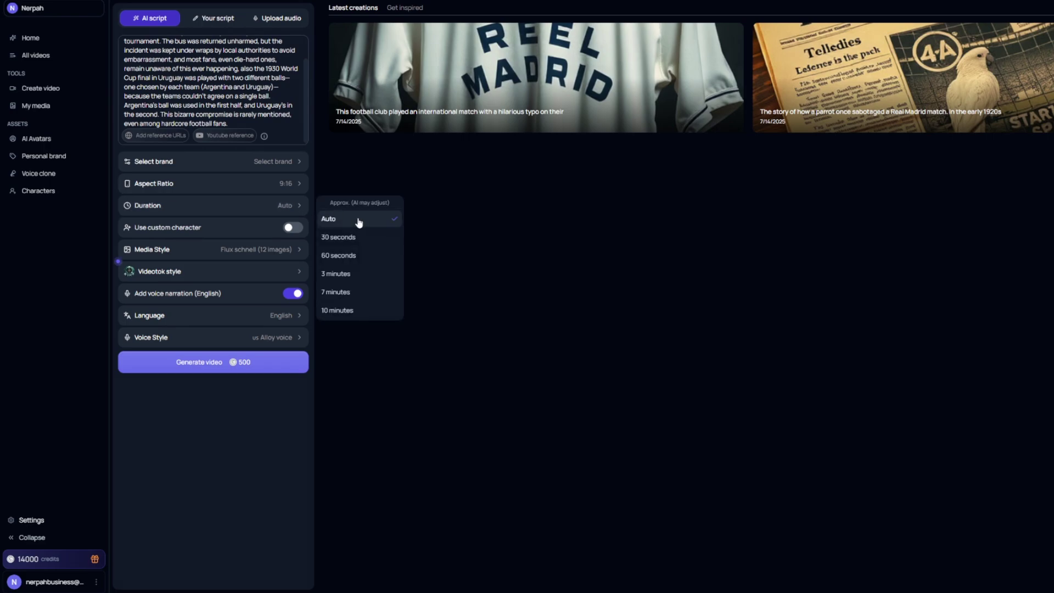
pyautogui.click(308, 102)
pyautogui.scroll(3, 307, 102)
pyautogui.scroll(-3, 306, 105)
pyautogui.scroll(3, 306, 107)
pyautogui.scroll(-3, 305, 109)
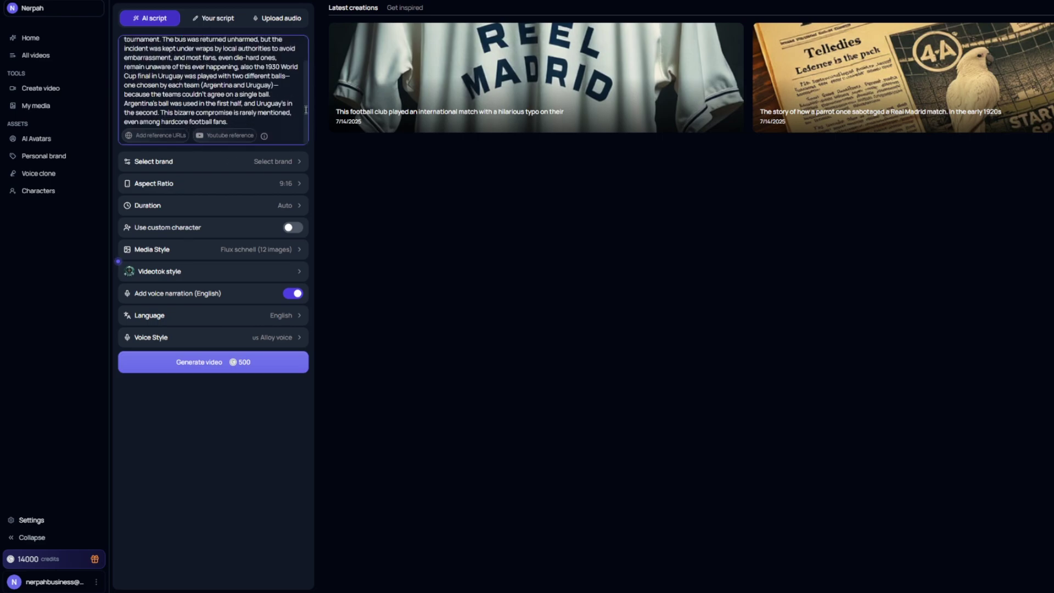
pyautogui.scroll(3, 306, 109)
pyautogui.scroll(-3, 303, 132)
pyautogui.click(294, 208)
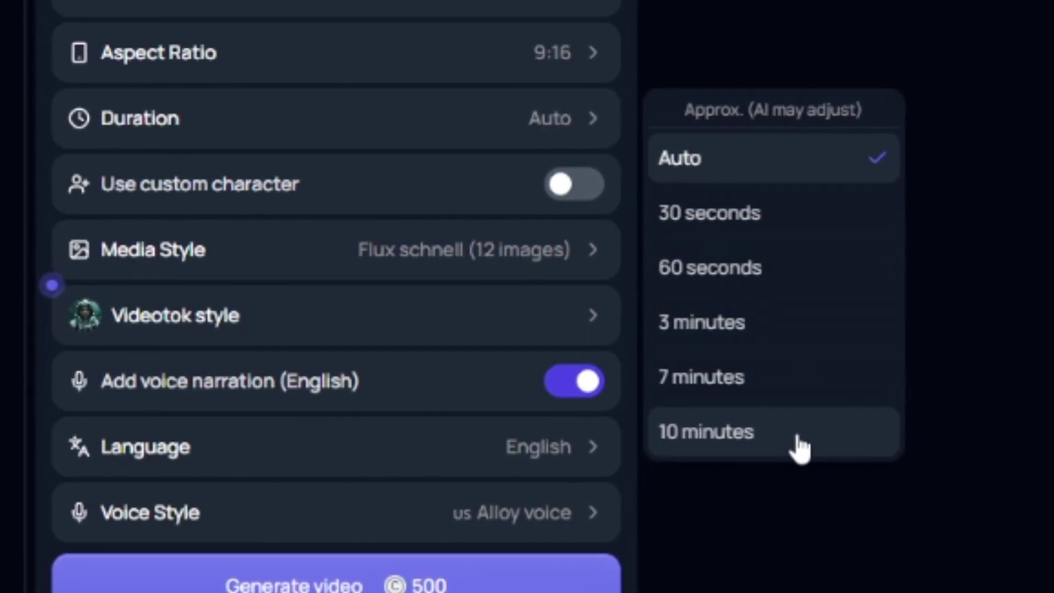
pyautogui.click(495, 274)
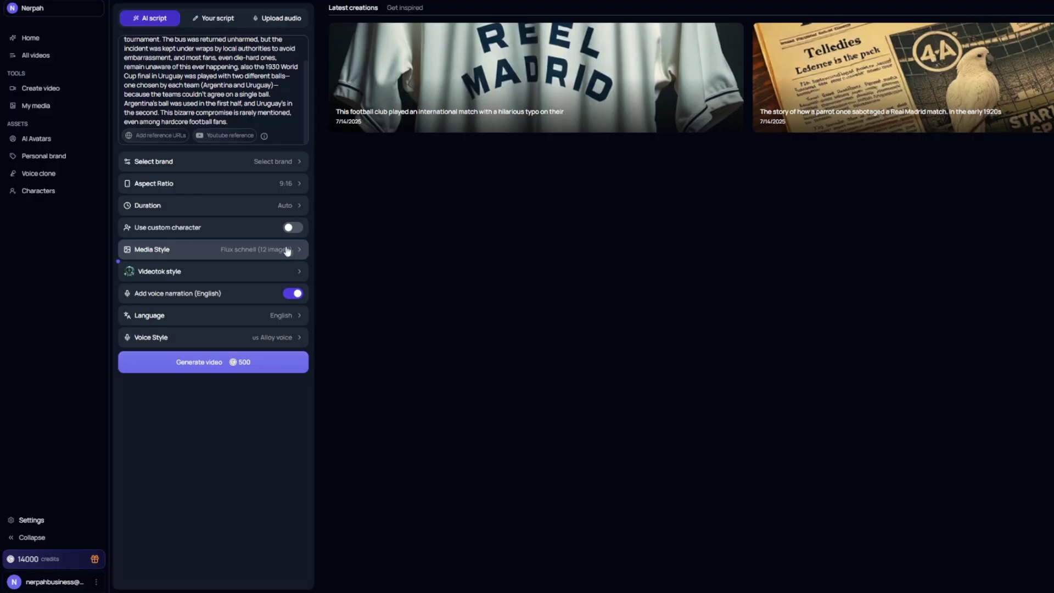
# Keep Flux schnell with 12 images and open the visual style gallery.
pyautogui.click(259, 273)
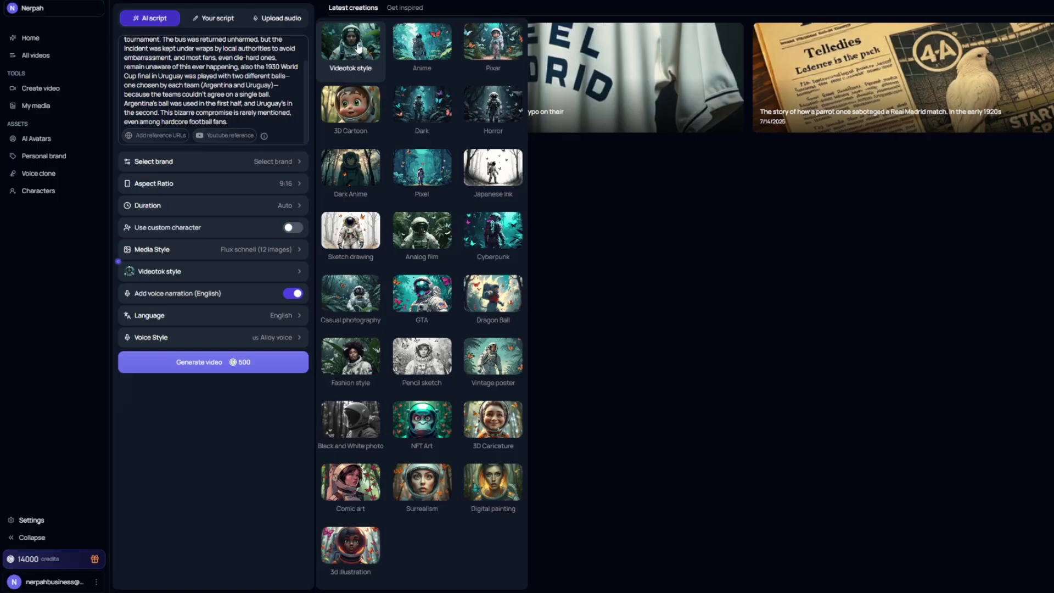
# Close the gallery keeping Videotok style, and leave the narration language on English.
pyautogui.click(351, 51)
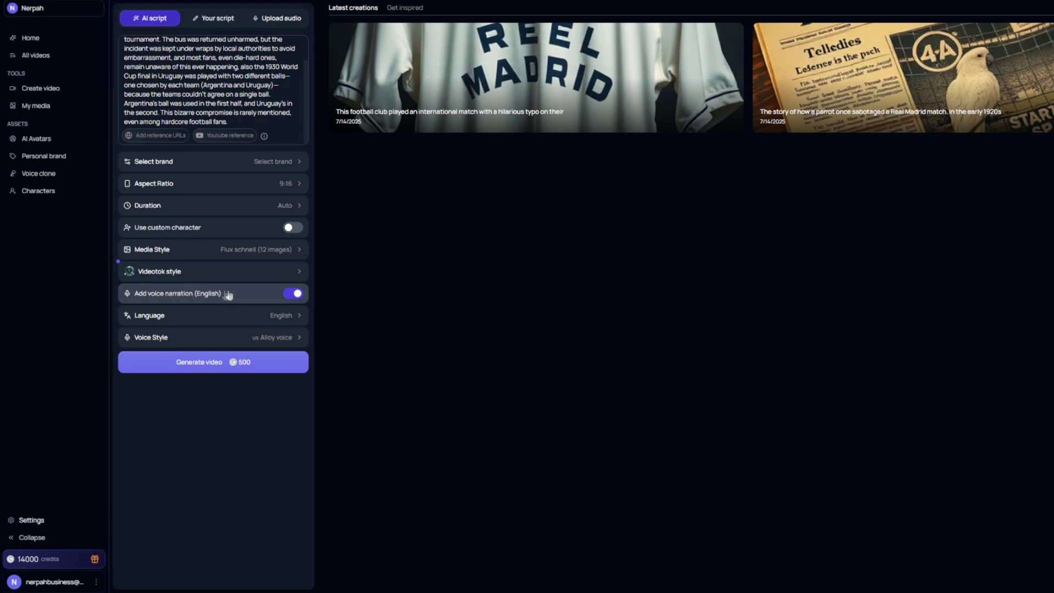
pyautogui.click(236, 315)
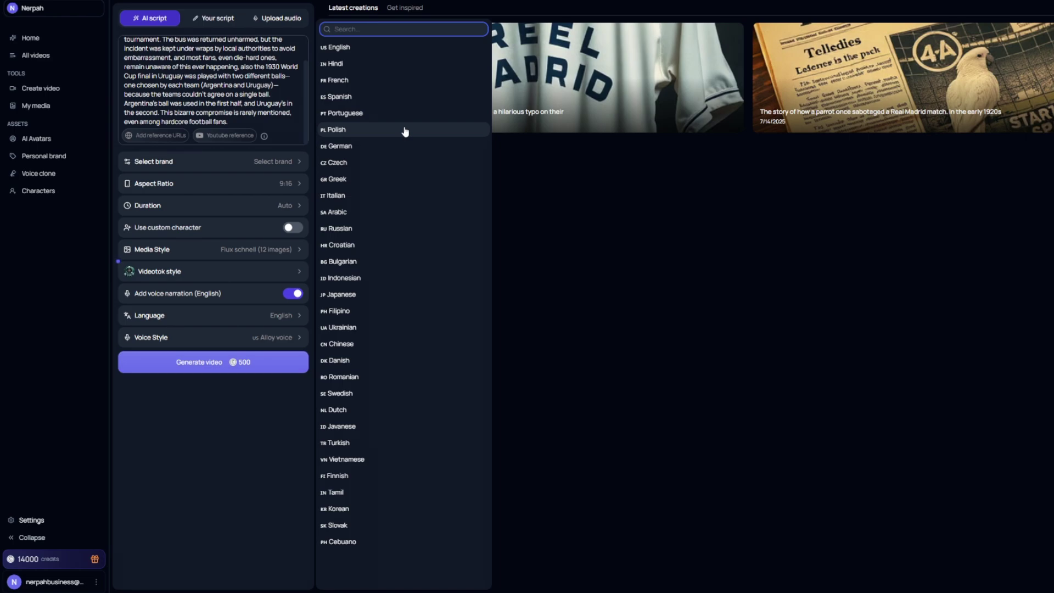
pyautogui.click(174, 315)
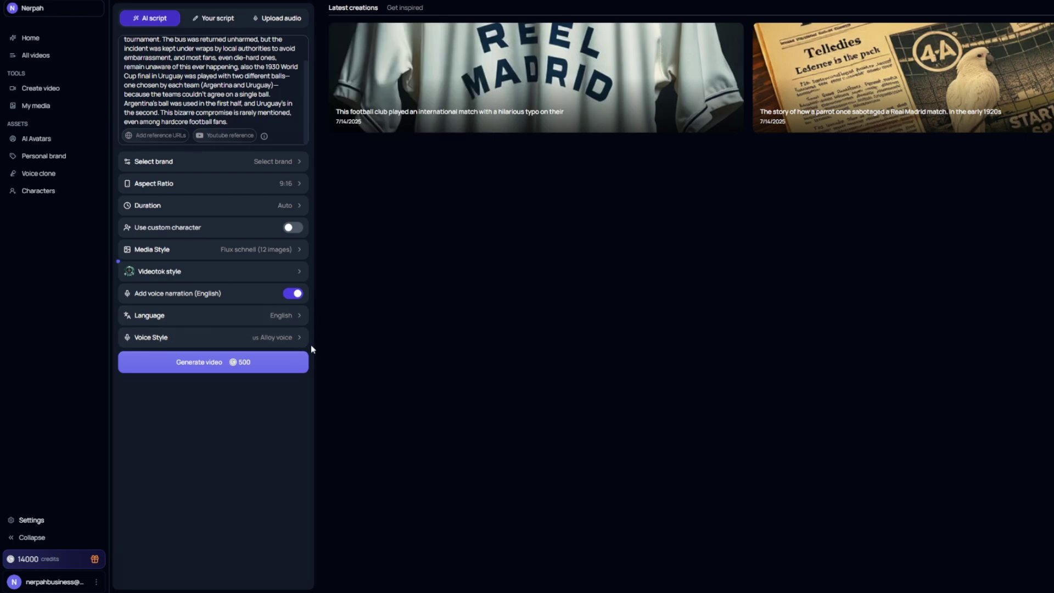
pyautogui.click(295, 342)
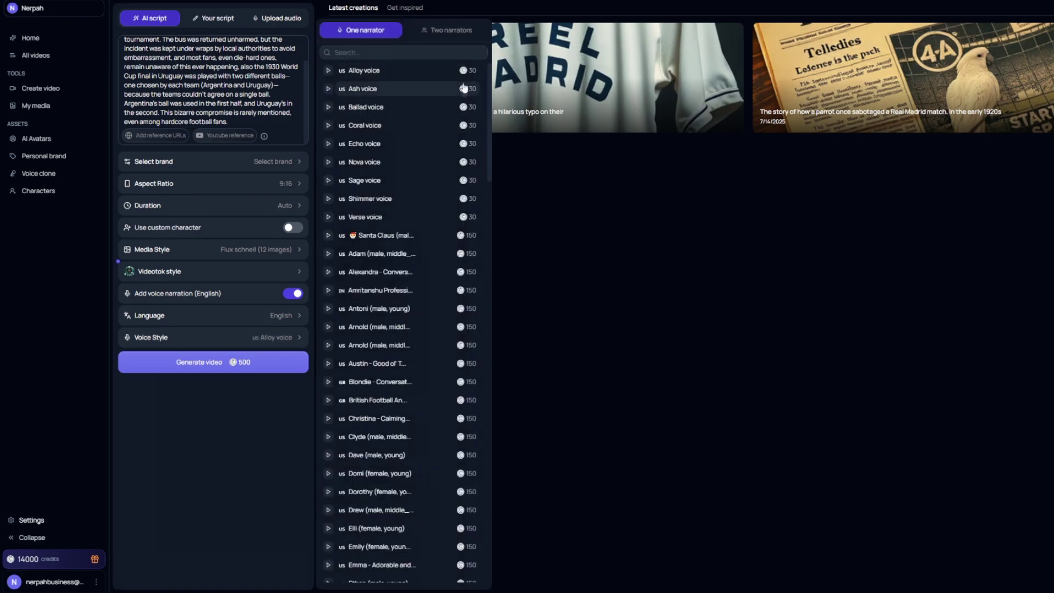
pyautogui.scroll(-15, 401, 363)
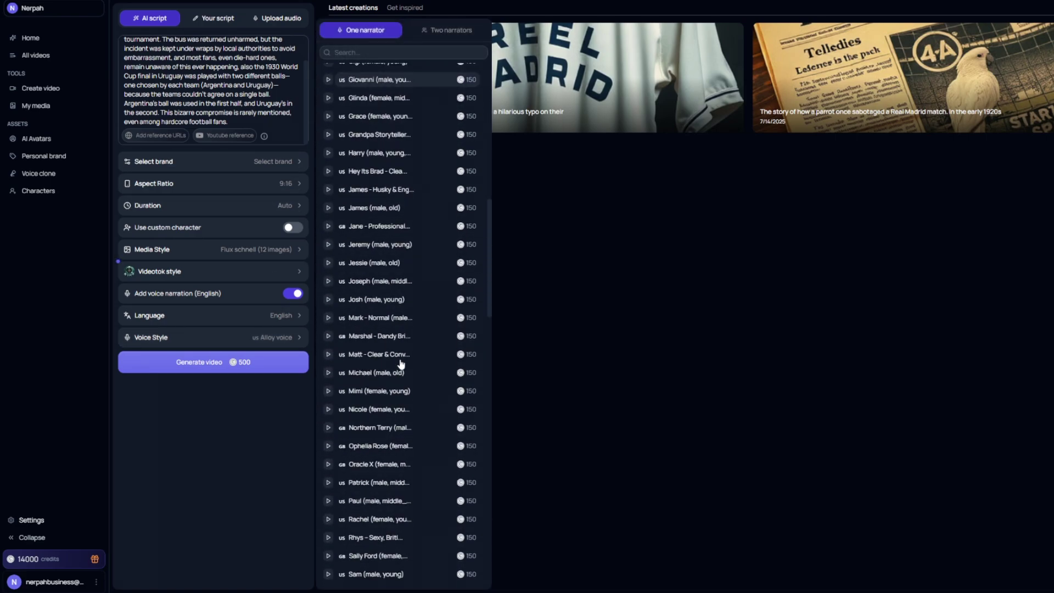
pyautogui.scroll(-10, 401, 363)
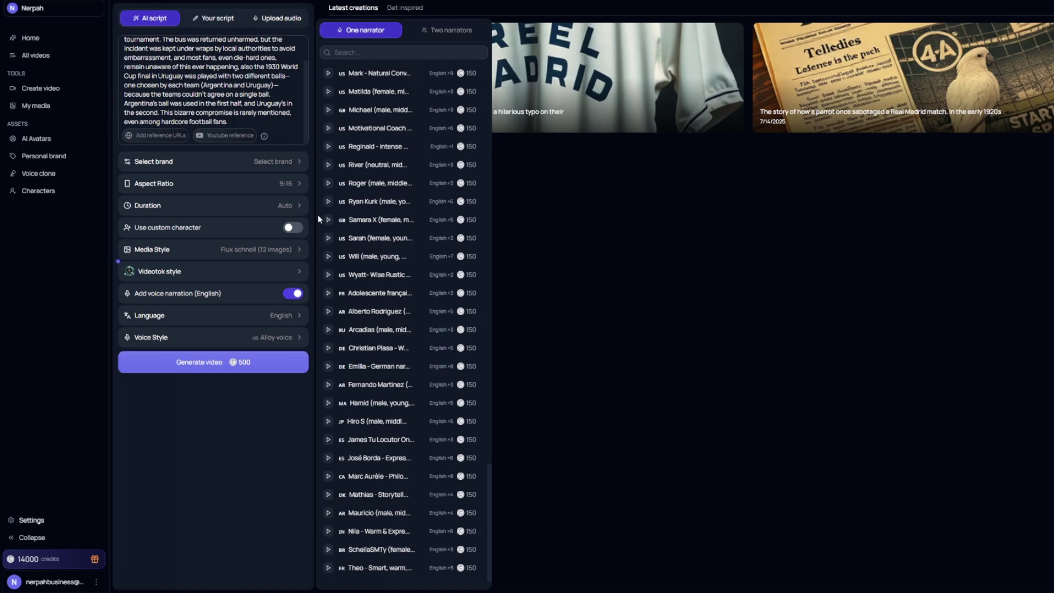
pyautogui.moveTo(487, 491); pyautogui.dragTo(492, 77)
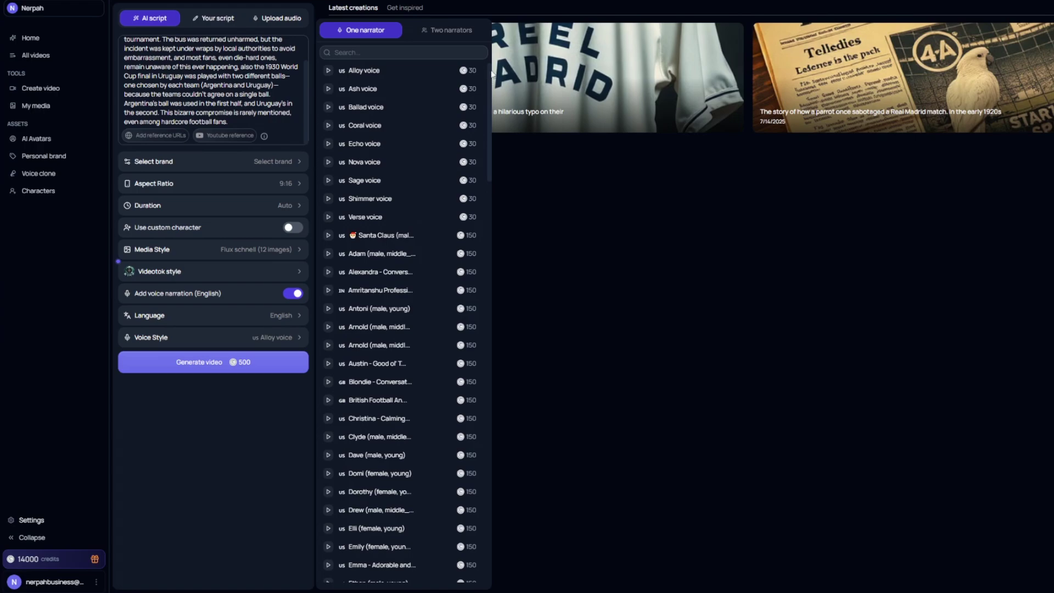
pyautogui.click(393, 73)
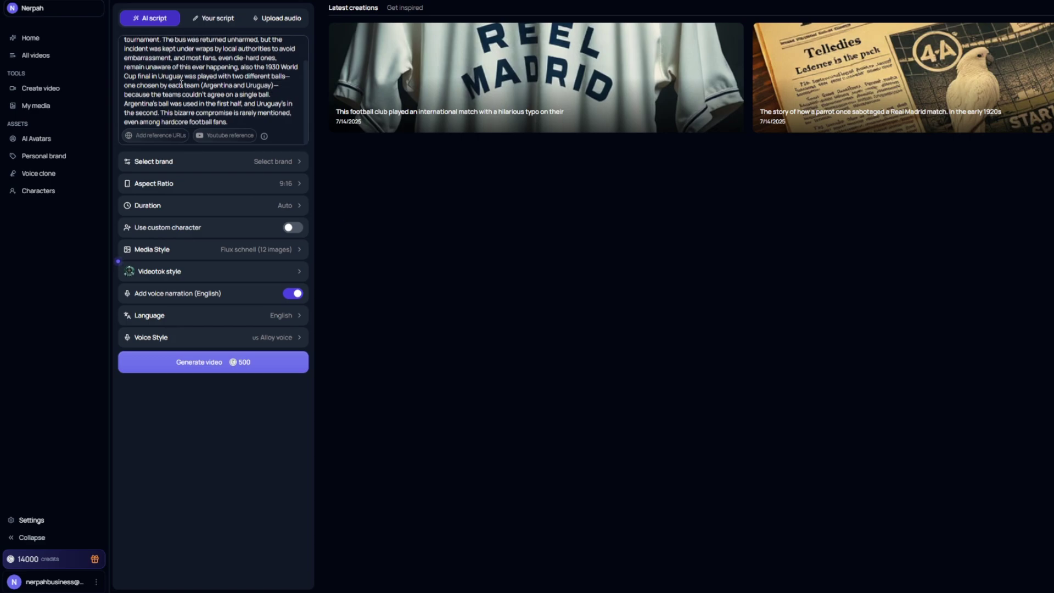
pyautogui.scroll(1, 181, 84)
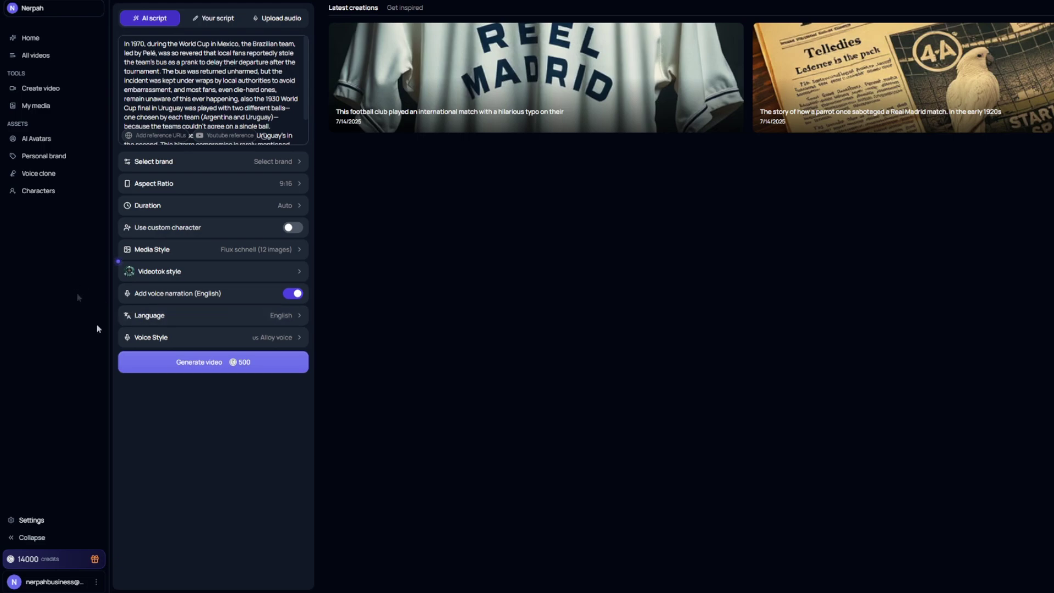
# Generate the World Cup script, accept it, and review the resulting storyboard prompts.
pyautogui.click(224, 361)
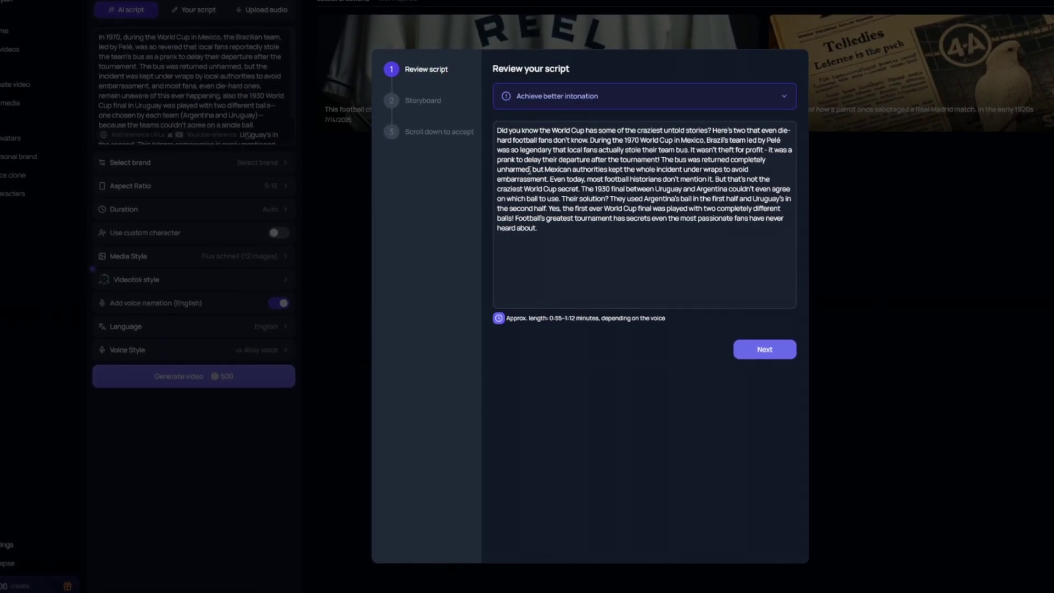
pyautogui.moveTo(499, 320)
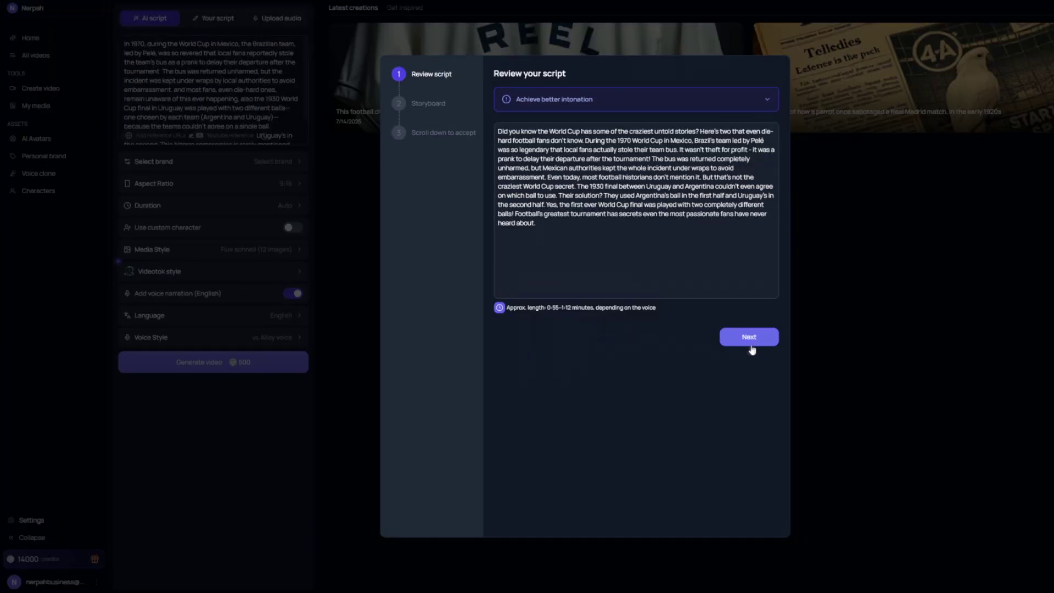
pyautogui.click(753, 340)
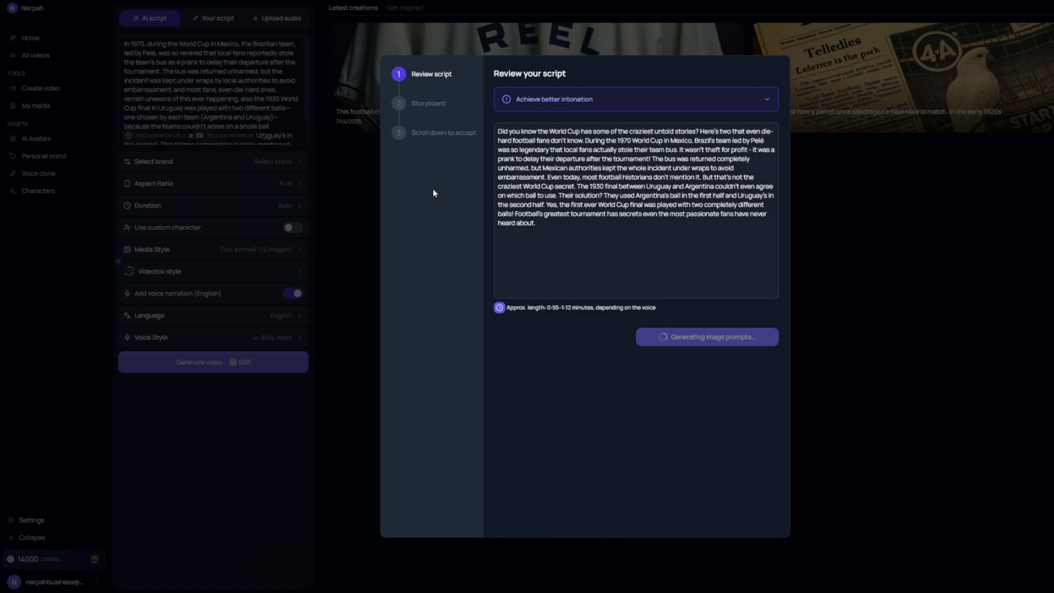
pyautogui.scroll(-1, 785, 140)
pyautogui.scroll(1, 785, 142)
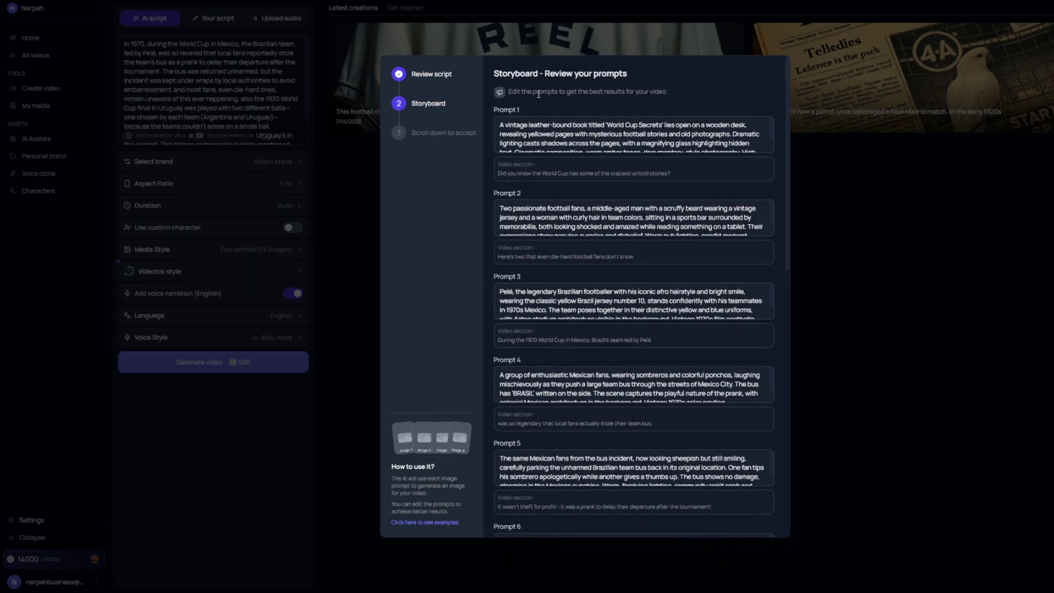
pyautogui.scroll(-6, 522, 208)
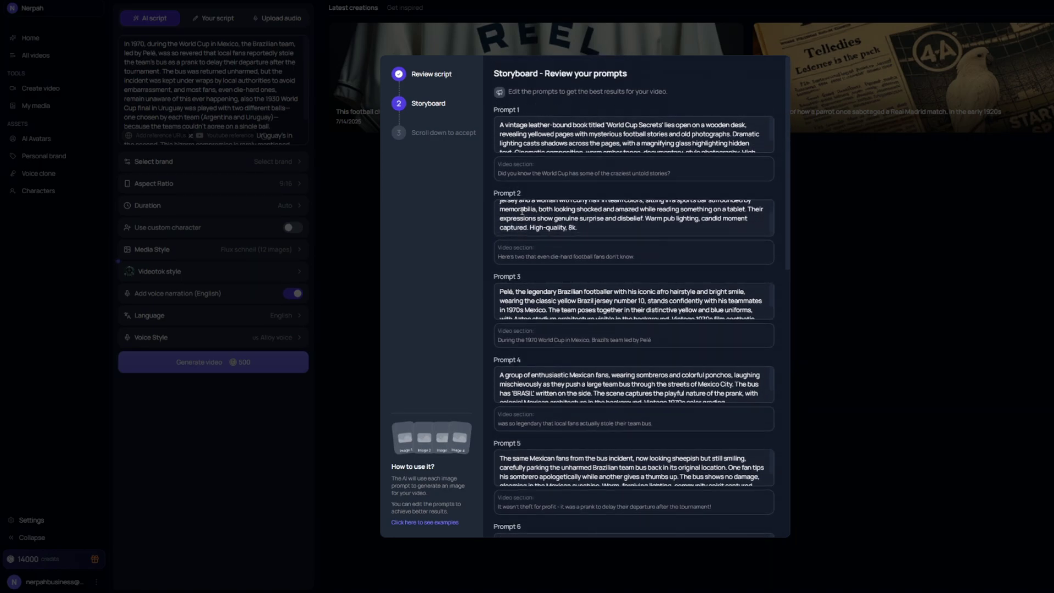
pyautogui.scroll(-6, 508, 249)
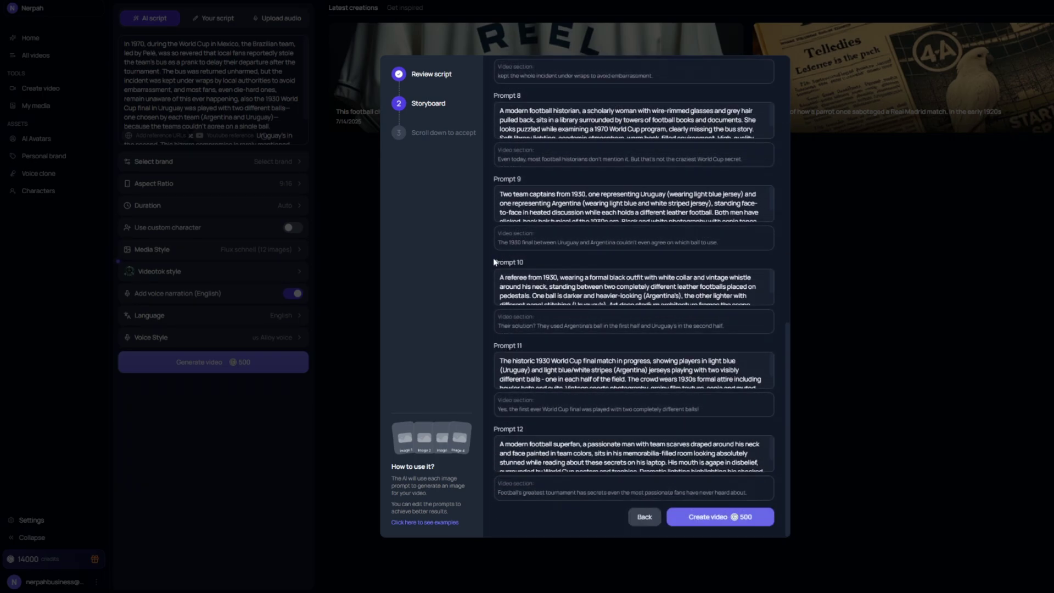
pyautogui.scroll(9, 508, 282)
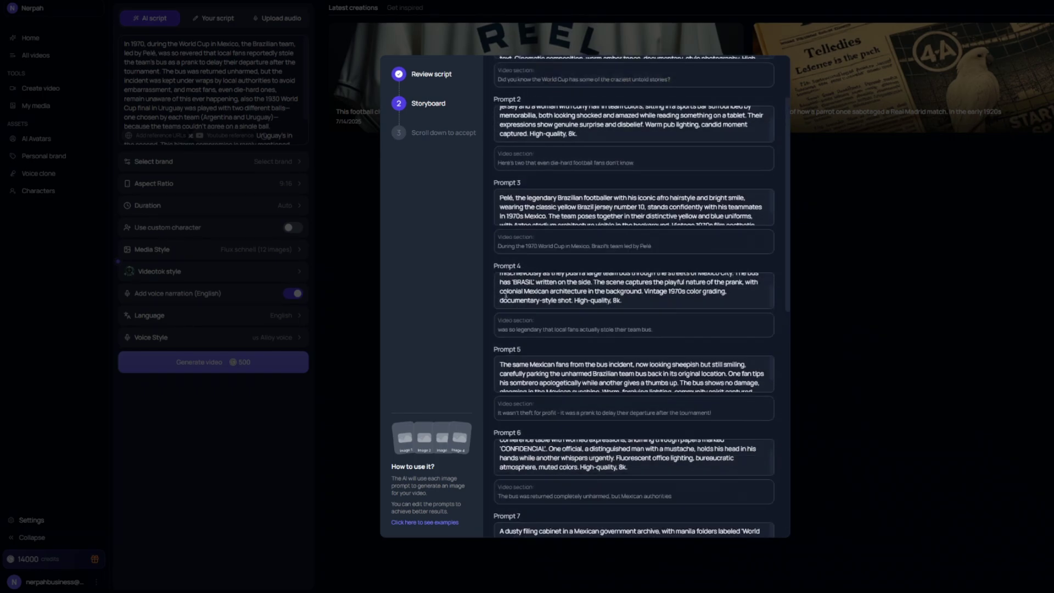
pyautogui.scroll(2, 521, 79)
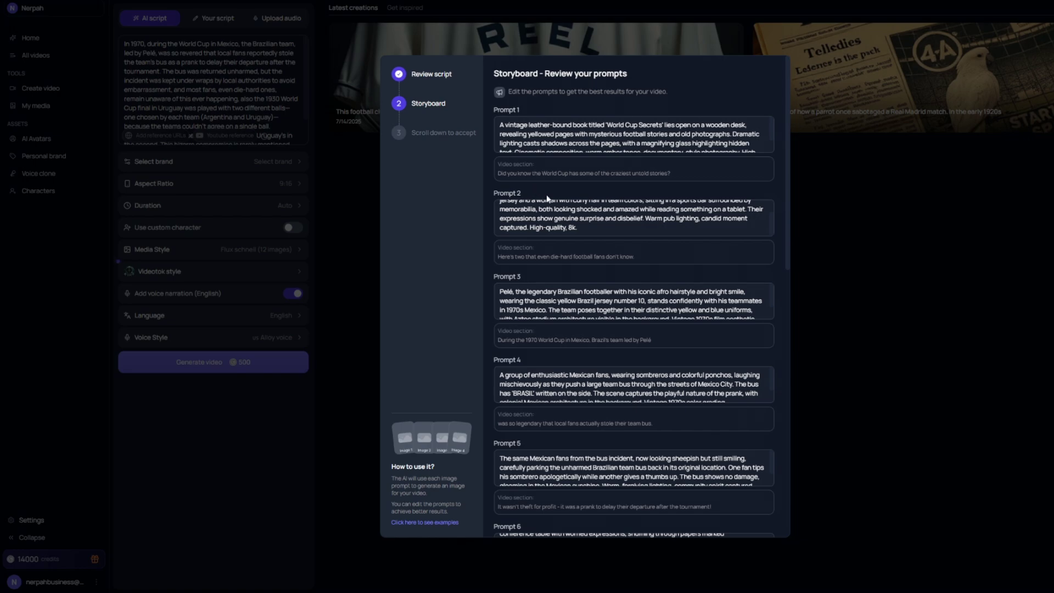
pyautogui.scroll(-10, 494, 241)
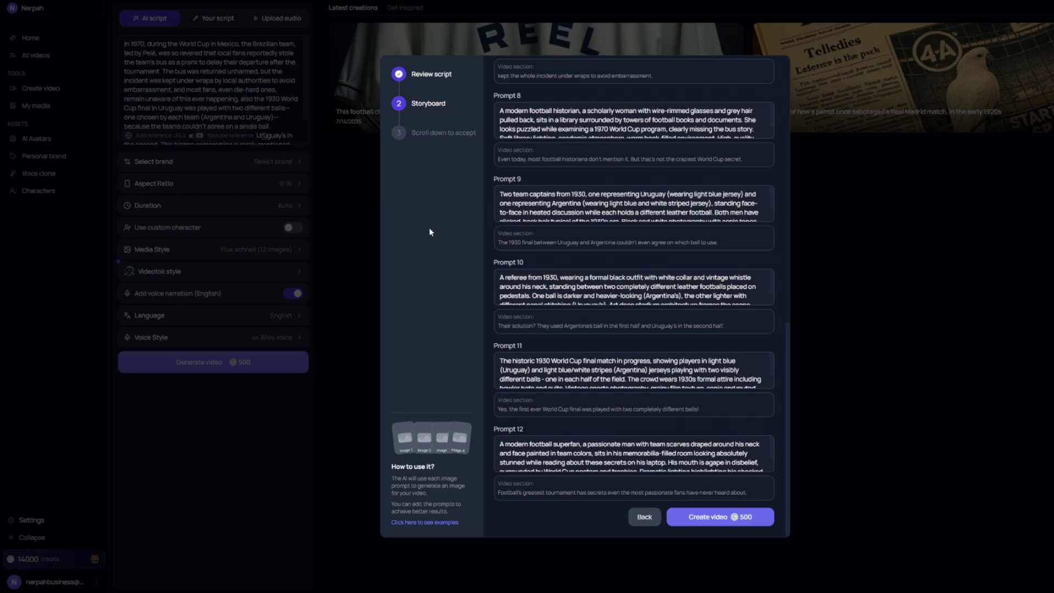
pyautogui.click(724, 518)
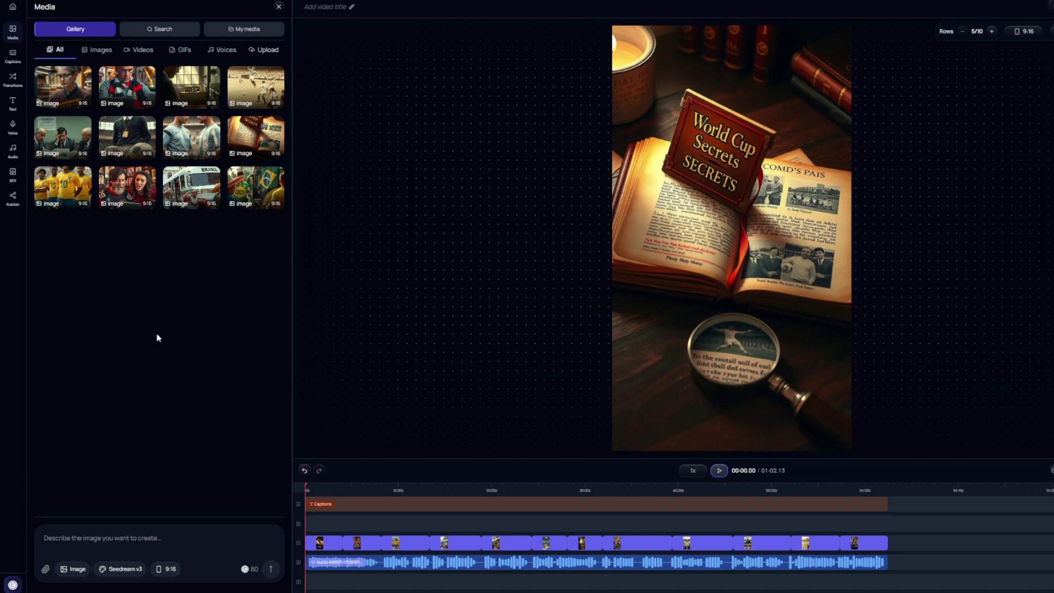
# Apply the Podcast caption template, preview playback, and keep the yellow 48px text colour.
pyautogui.click(352, 504)
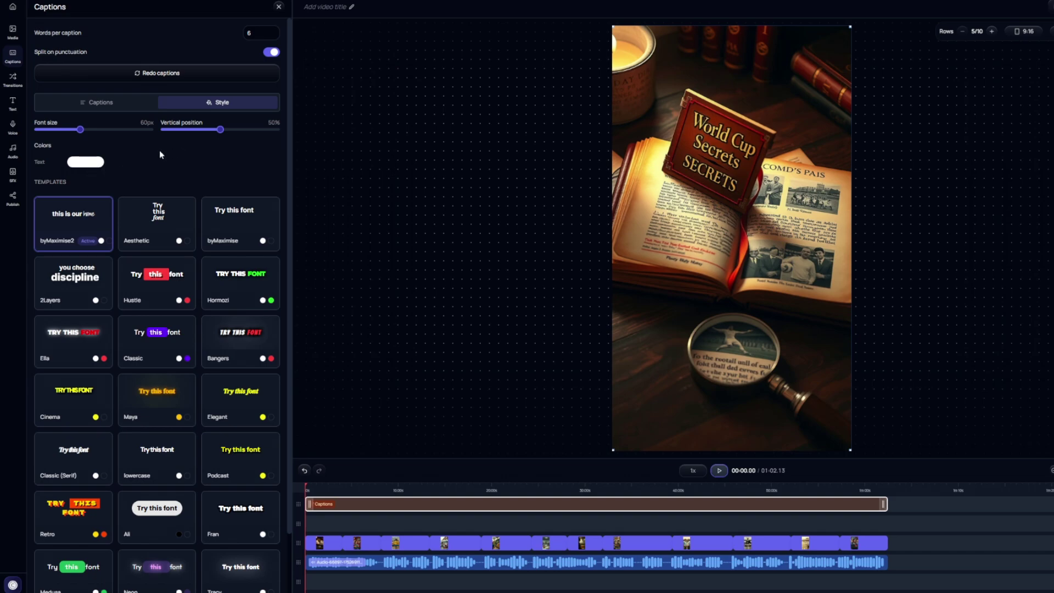
pyautogui.scroll(-2, 204, 224)
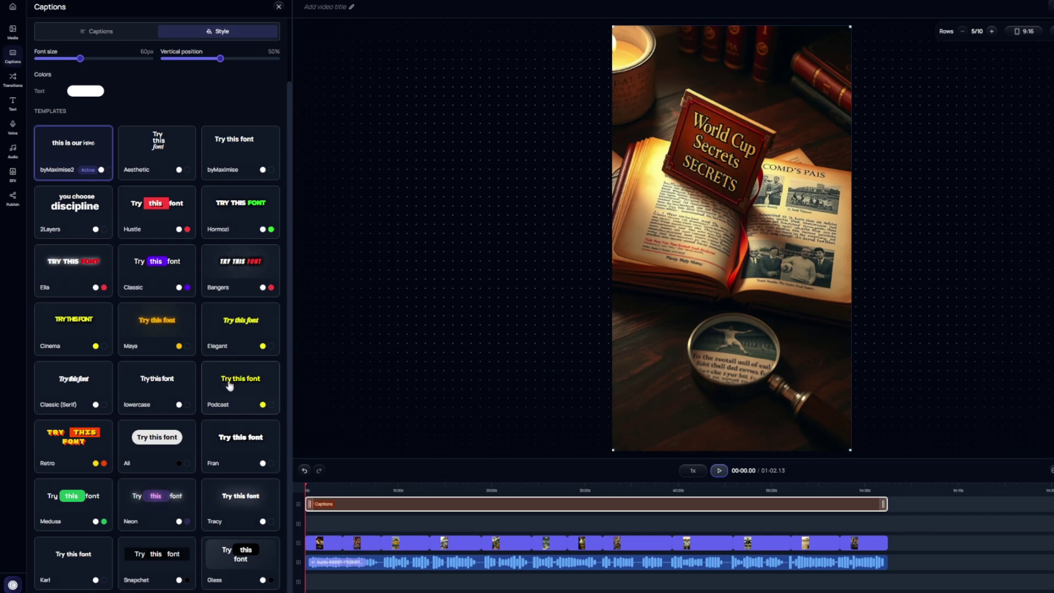
pyautogui.click(231, 386)
pyautogui.scroll(1, 81, 132)
pyautogui.scroll(-1, 82, 135)
pyautogui.click(745, 269)
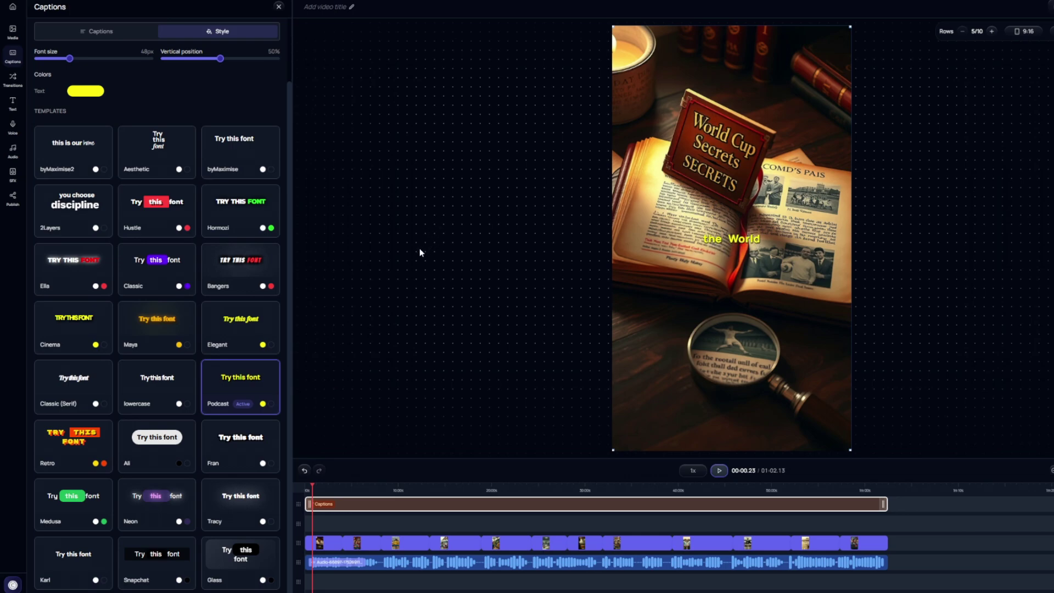
pyautogui.click(87, 92)
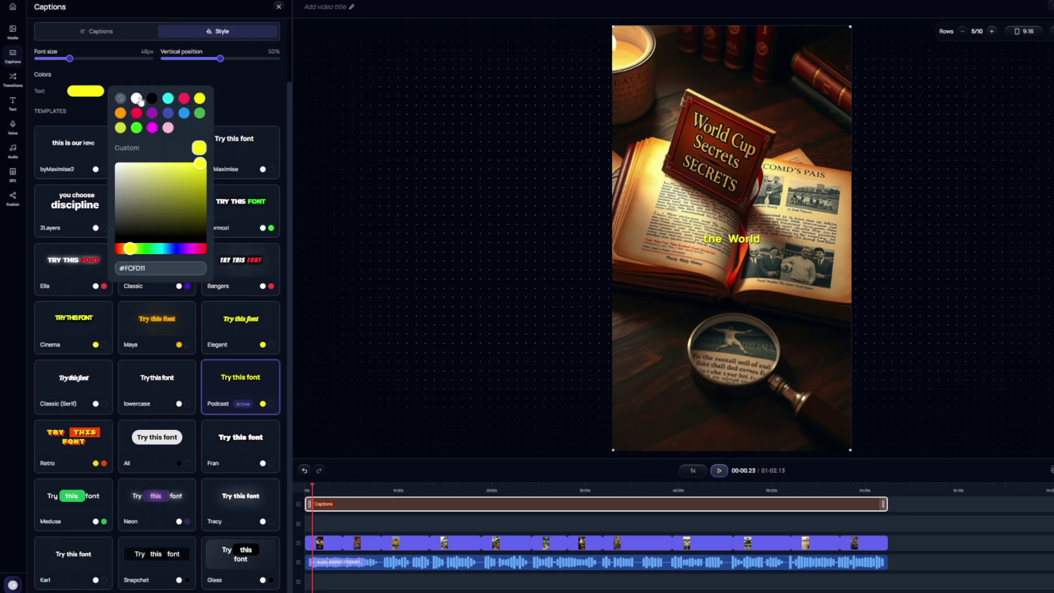
pyautogui.click(237, 98)
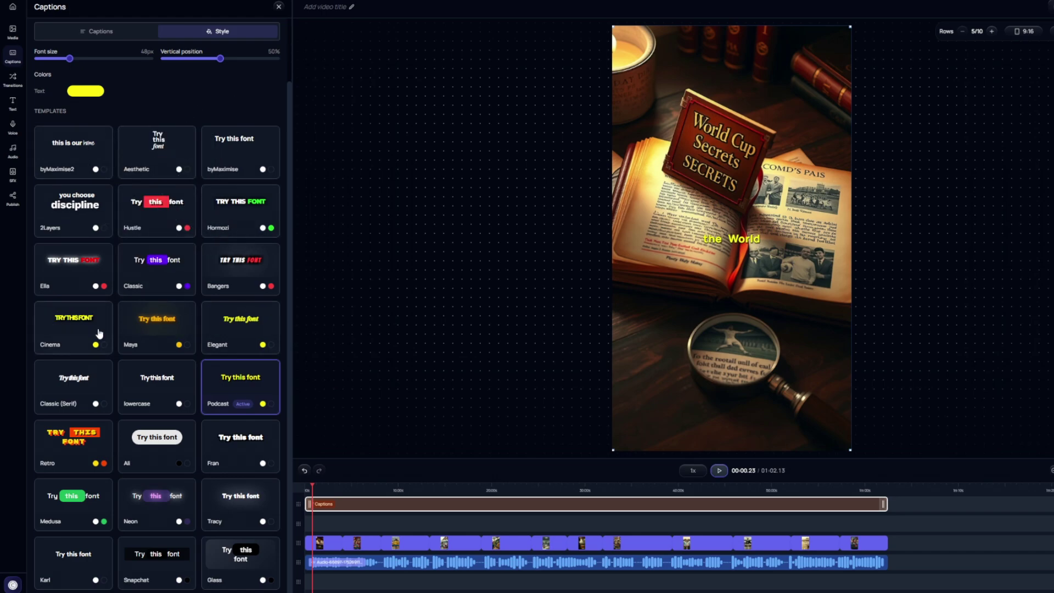
pyautogui.scroll(2, 148, 170)
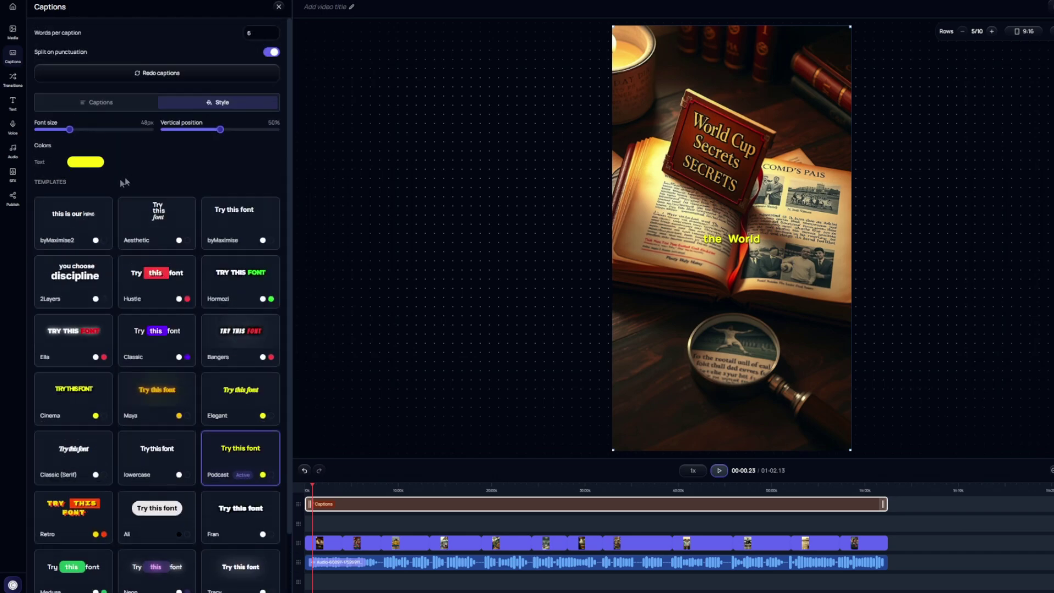
# Set captions to 95px, lower them slightly, and preview the fans, Brazil players and bus scenes.
pyautogui.moveTo(70, 135); pyautogui.dragTo(112, 135)
pyautogui.moveTo(219, 132)
pyautogui.mouseDown()
pyautogui.moveTo(207, 133)
pyautogui.moveTo(230, 132)
pyautogui.mouseUp()
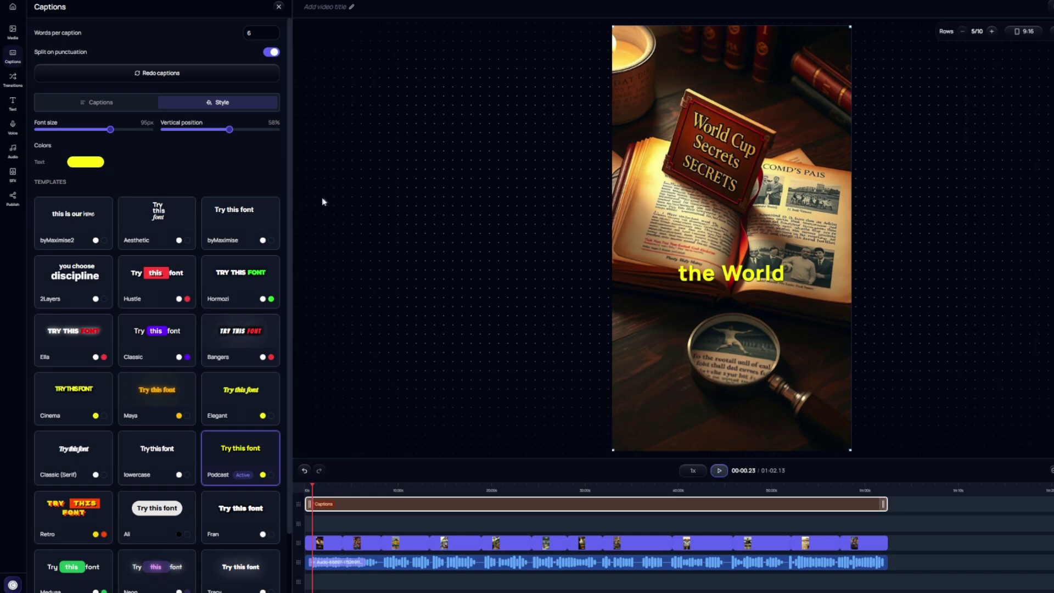
pyautogui.click(357, 488)
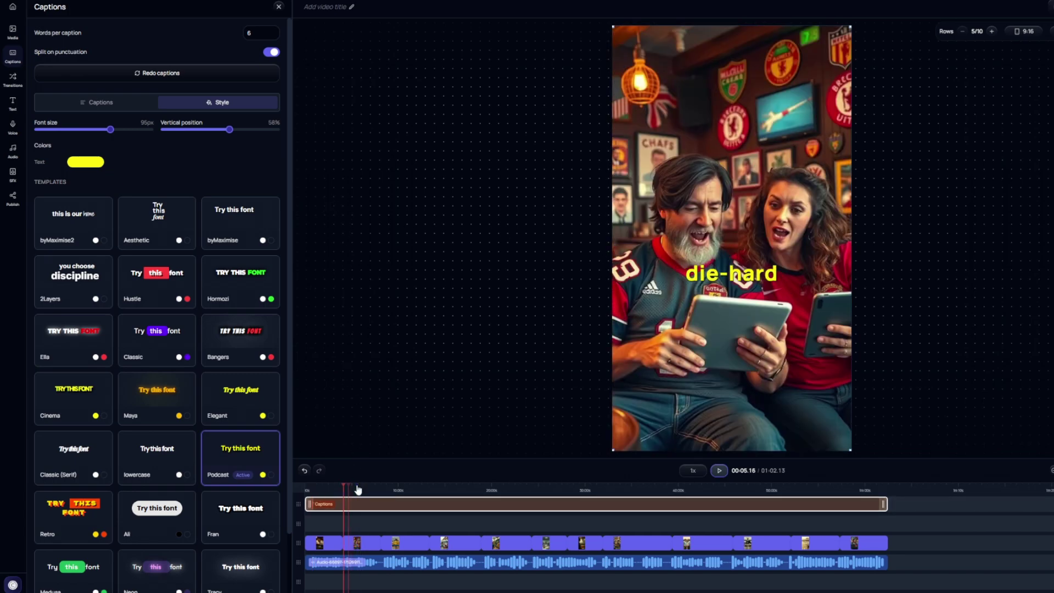
pyautogui.click(407, 488)
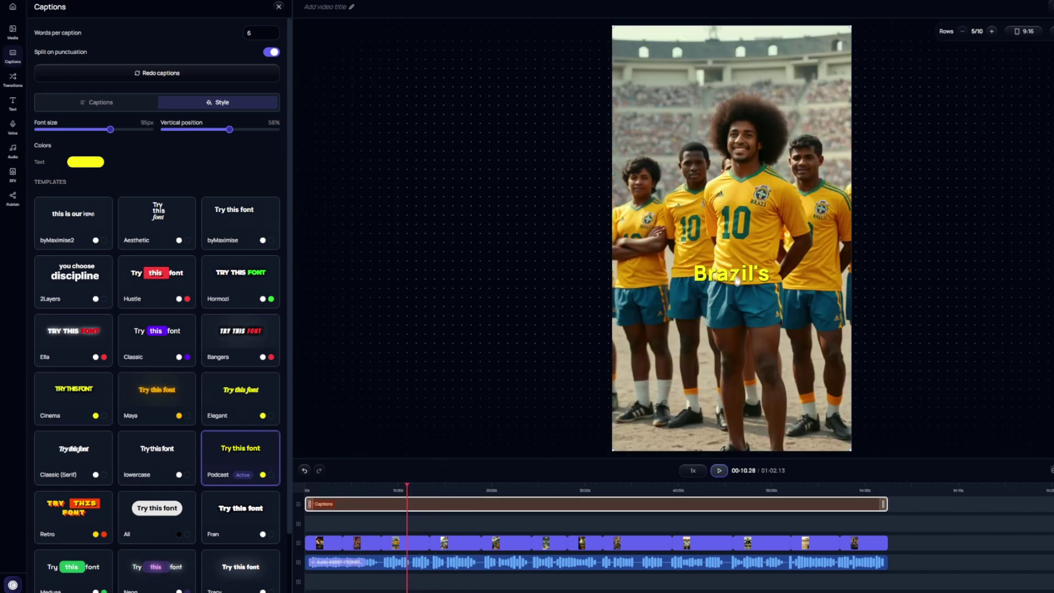
pyautogui.click(460, 486)
pyautogui.click(494, 486)
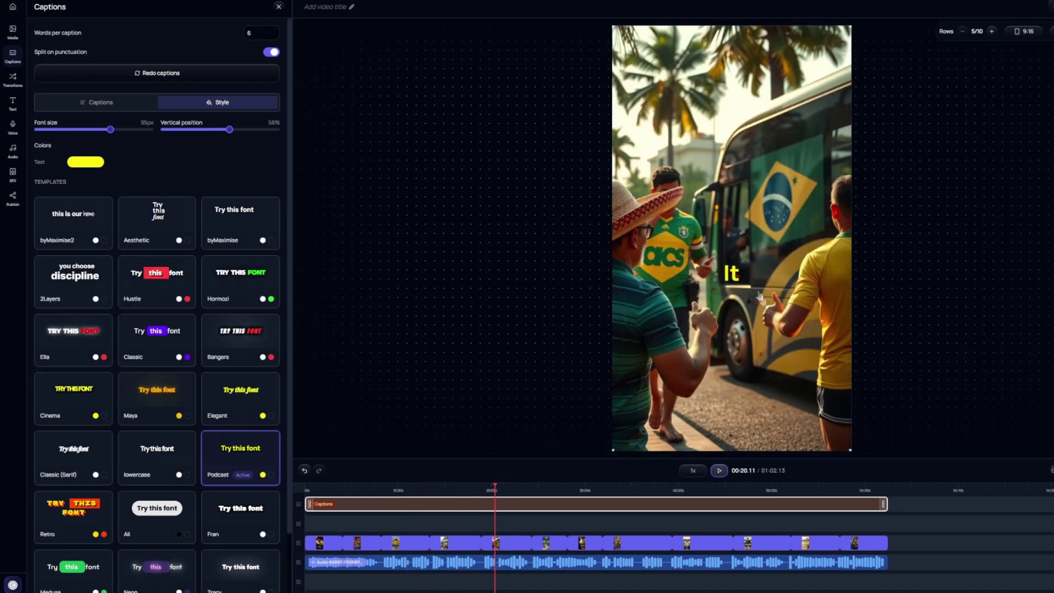
# Preview the captions over the office, football players and match scenes.
pyautogui.click(551, 489)
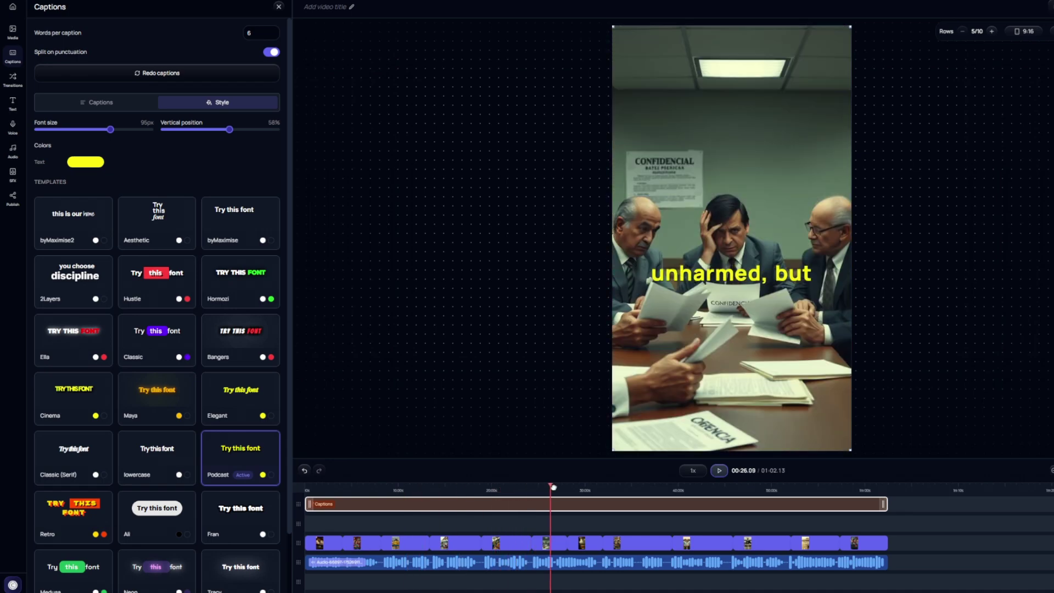
pyautogui.click(576, 489)
pyautogui.click(600, 489)
pyautogui.click(630, 489)
pyautogui.click(678, 489)
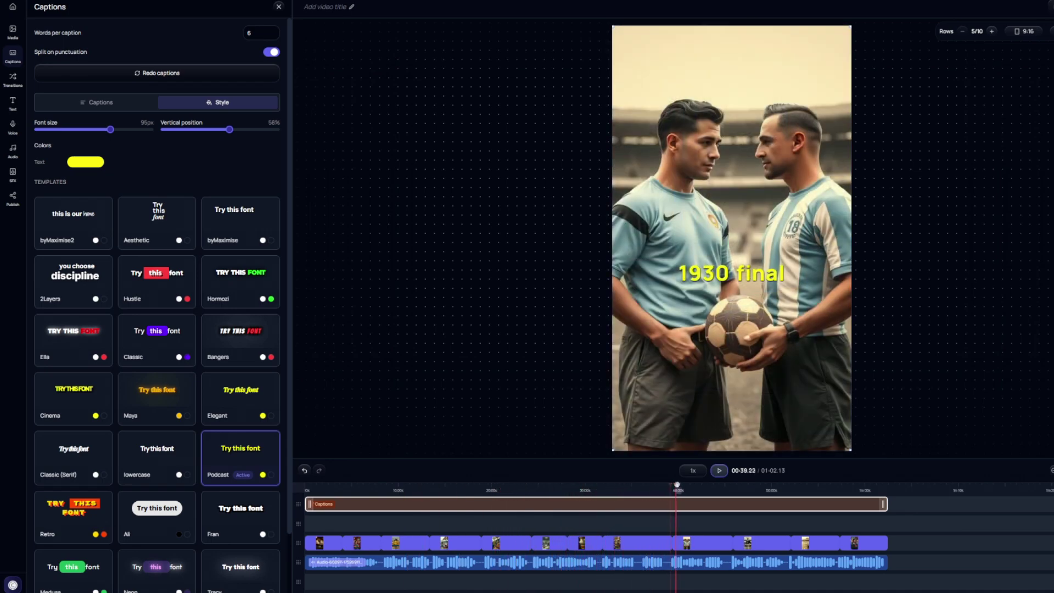
pyautogui.click(719, 486)
pyautogui.moveTo(721, 479); pyautogui.dragTo(305, 483)
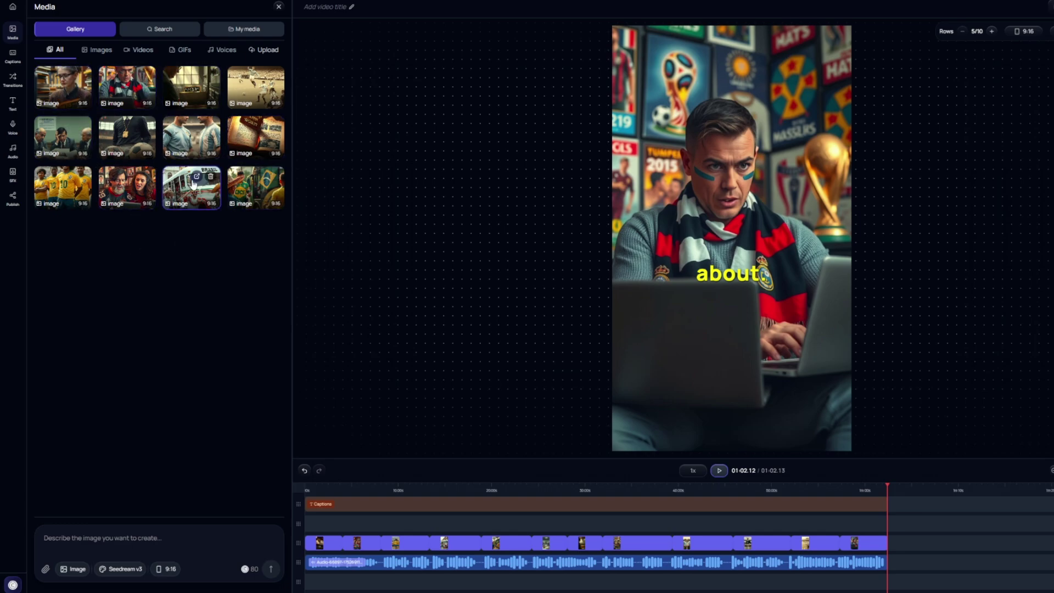
# Enable Img. Shake movement with the TikTok type at 26% intensity.
pyautogui.click(62, 92)
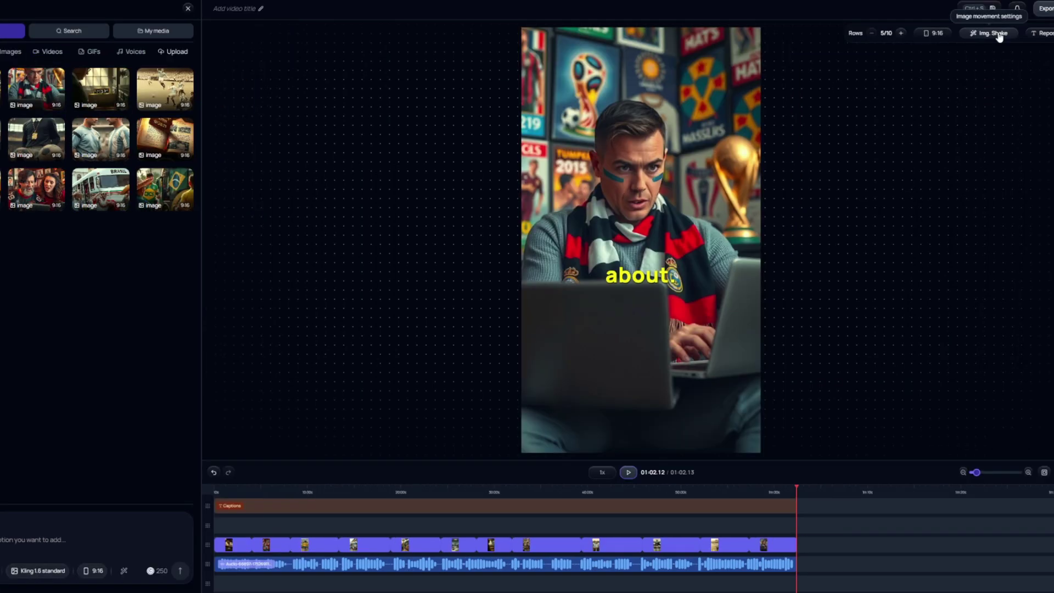
pyautogui.click(992, 34)
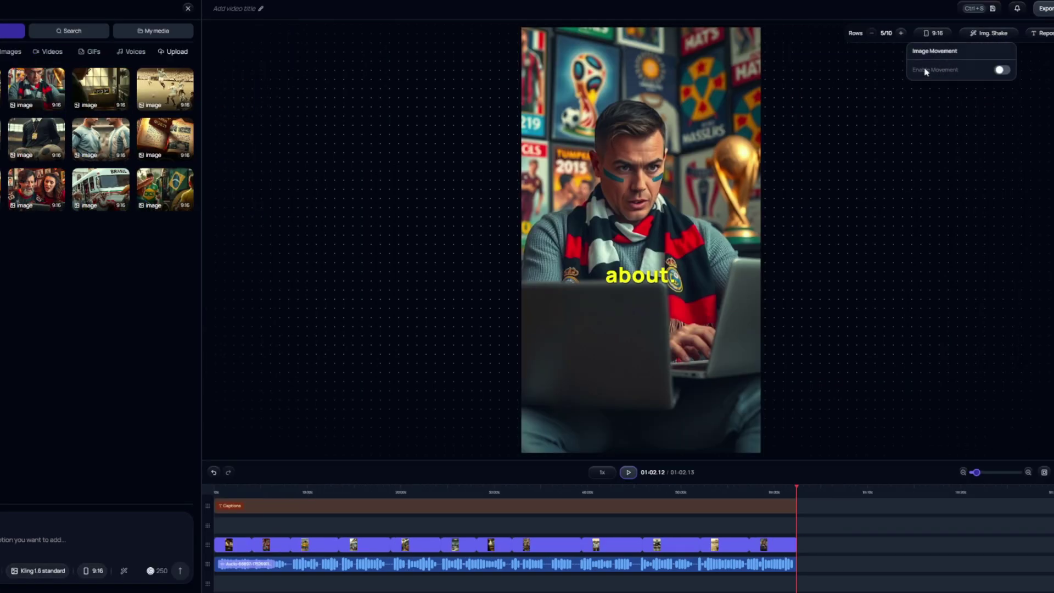
pyautogui.click(1002, 71)
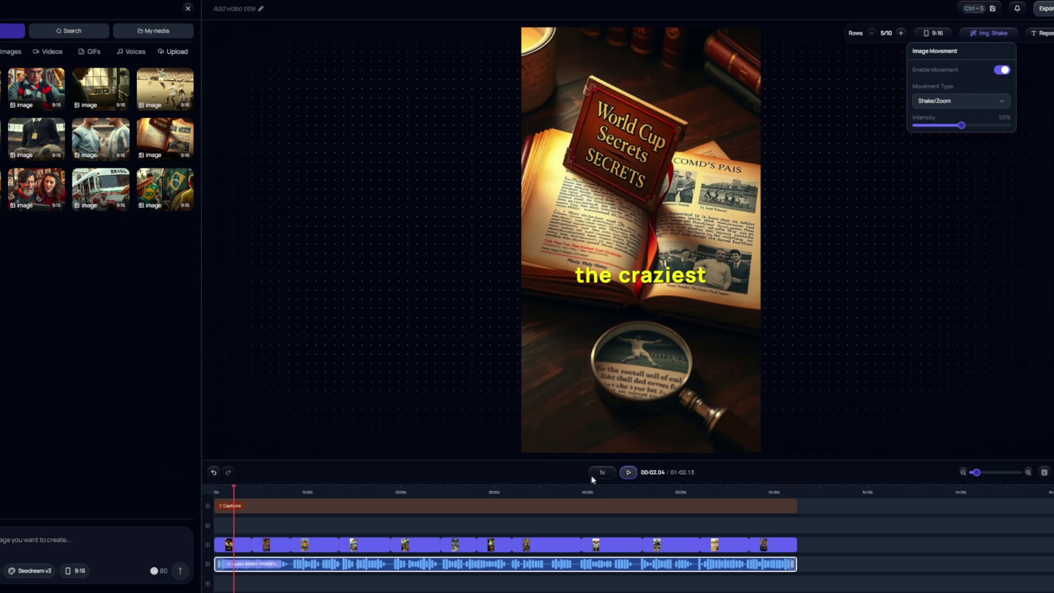
pyautogui.click(628, 472)
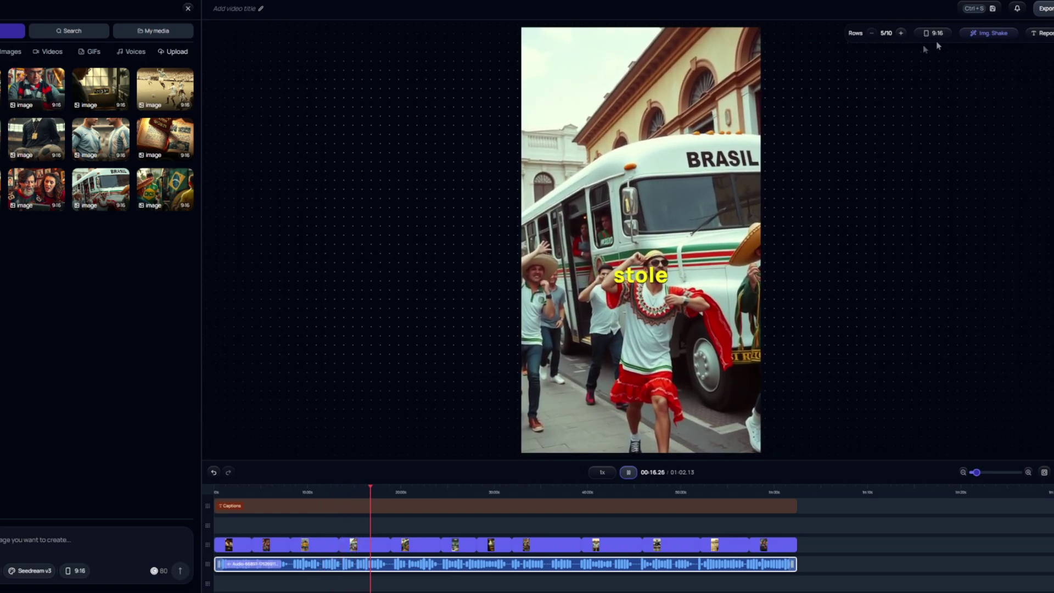
pyautogui.click(989, 33)
pyautogui.click(961, 100)
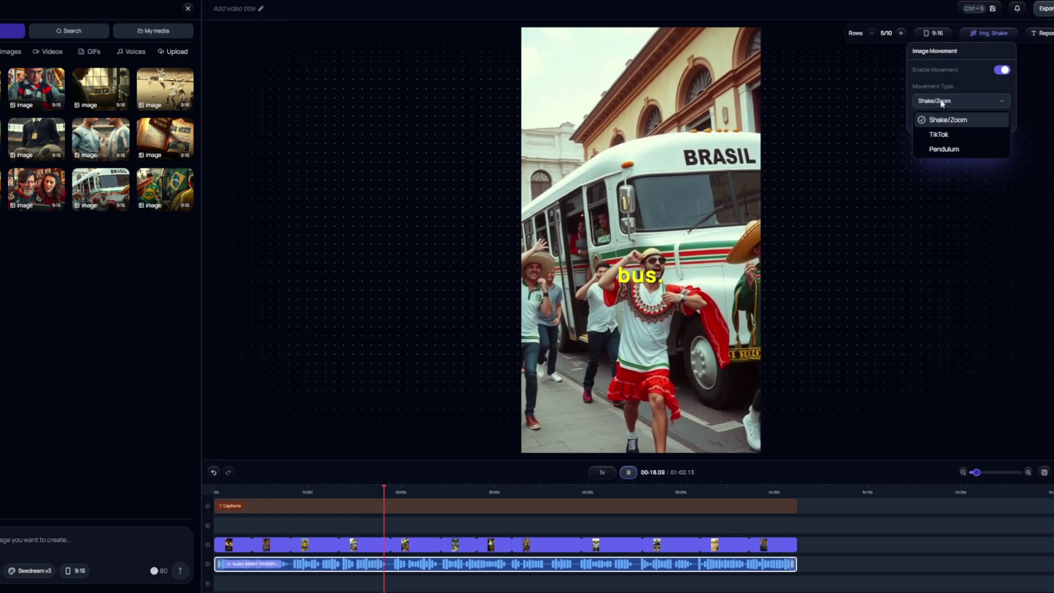
pyautogui.click(939, 135)
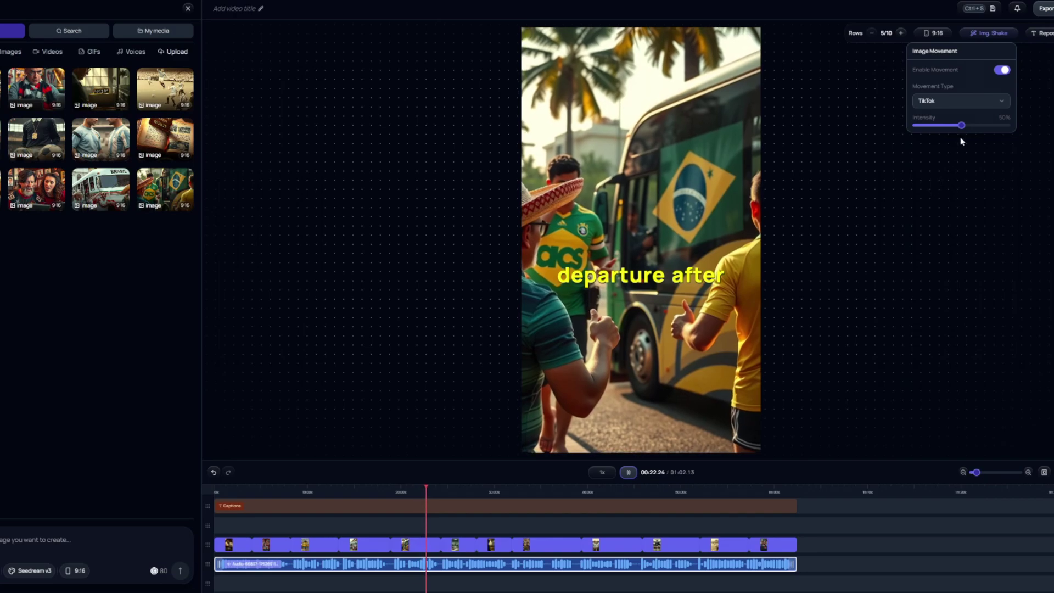
pyautogui.moveTo(961, 125); pyautogui.dragTo(935, 126)
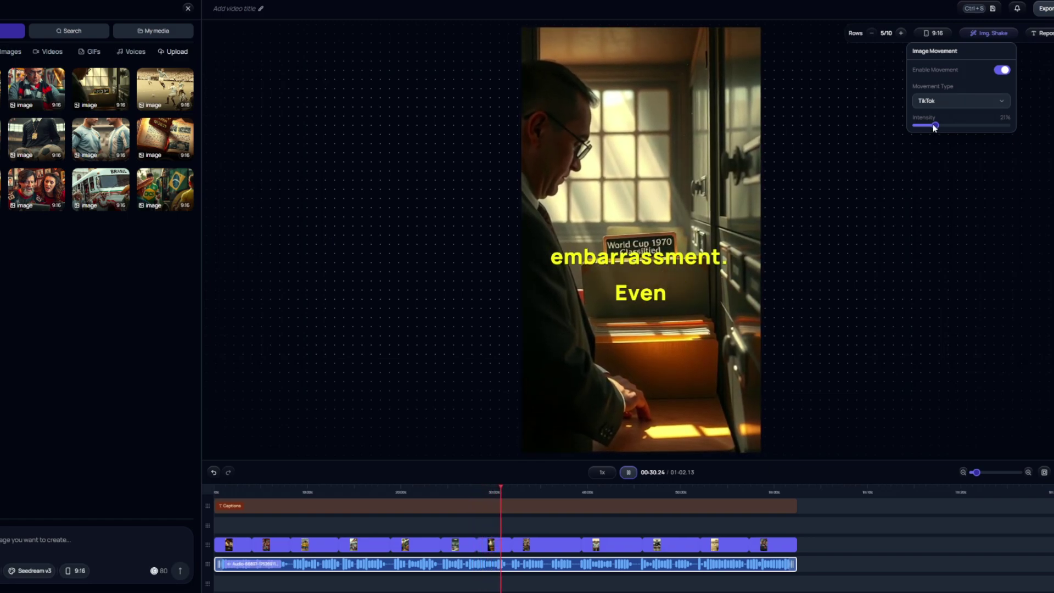
pyautogui.click(483, 205)
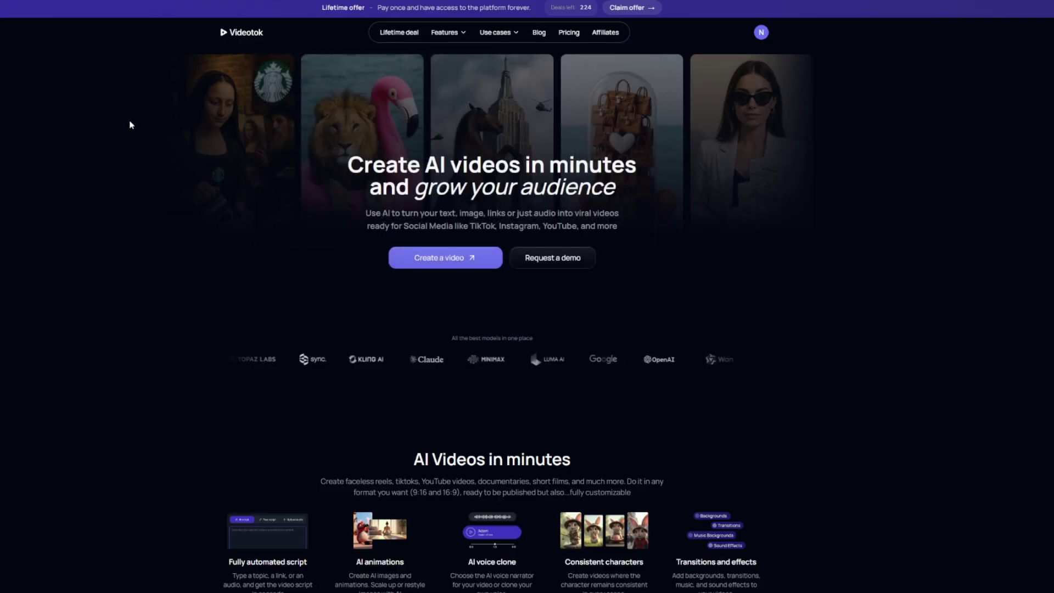
# Show the Features menu on the Videotok homepage.
pyautogui.moveTo(458, 35)
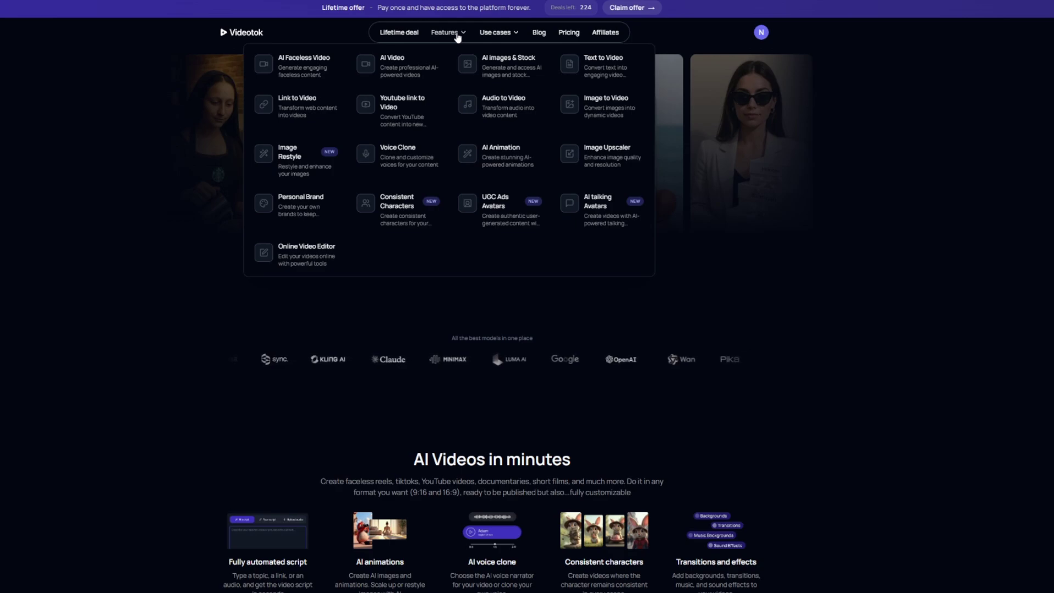